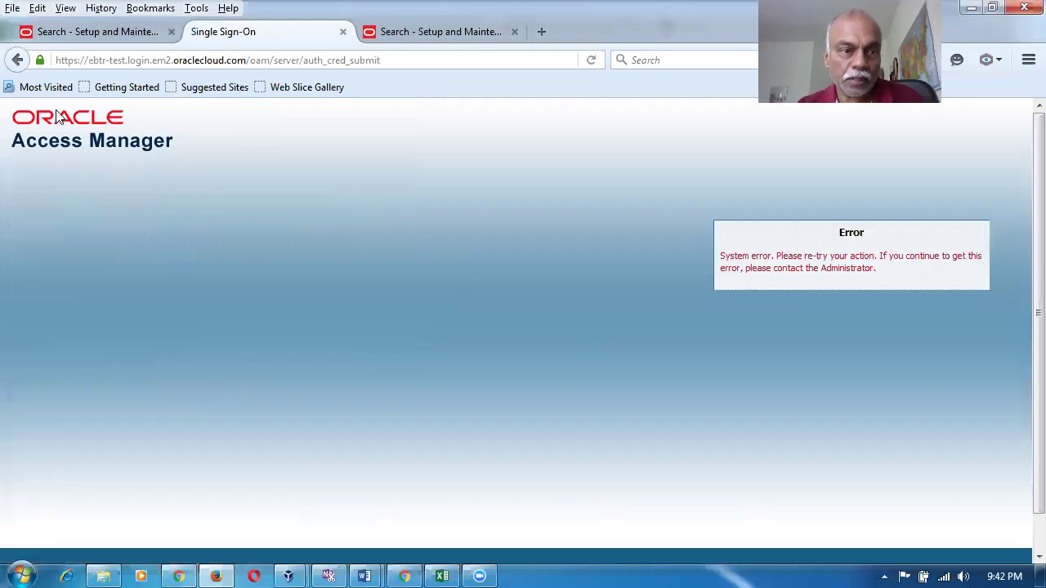
Go back from the sign-on error and sign in again with the saved login.
{"action": "left_click", "coordinate": [16, 60]}
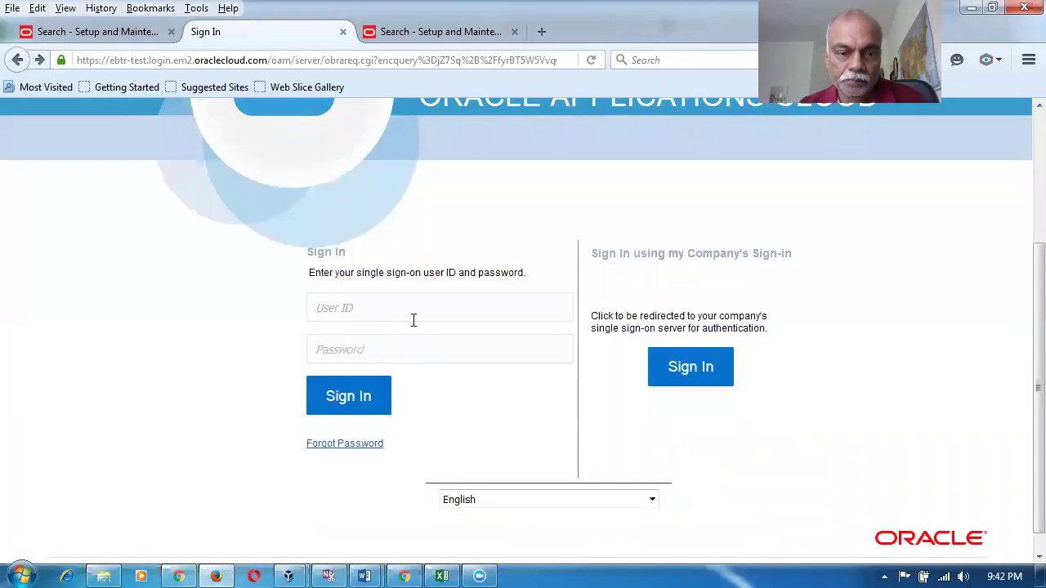
{"action": "left_click", "coordinate": [413, 319]}
{"action": "type", "text": "m01"}
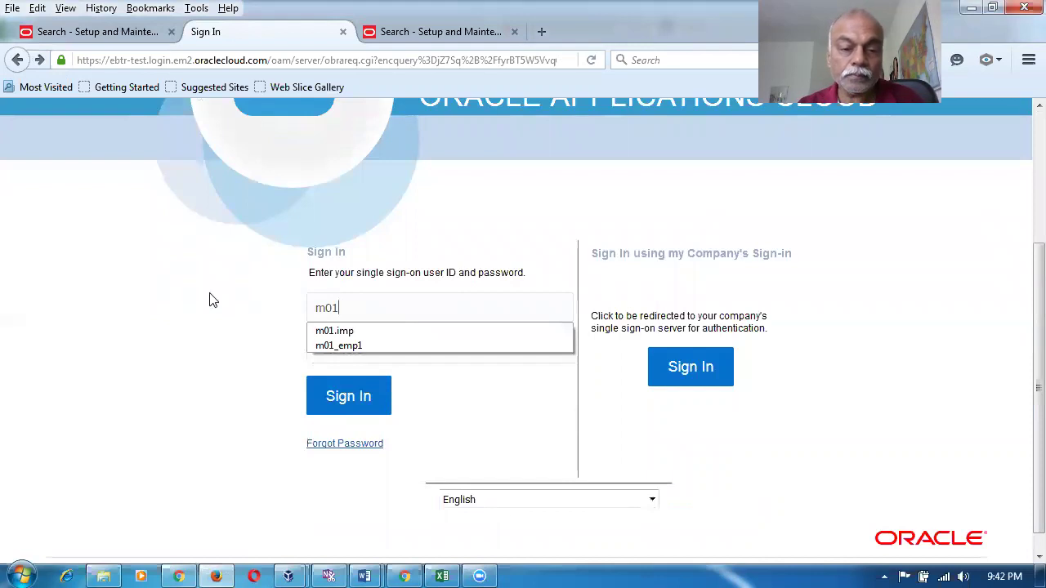
{"action": "left_click", "coordinate": [374, 345]}
{"action": "left_click", "coordinate": [359, 394]}
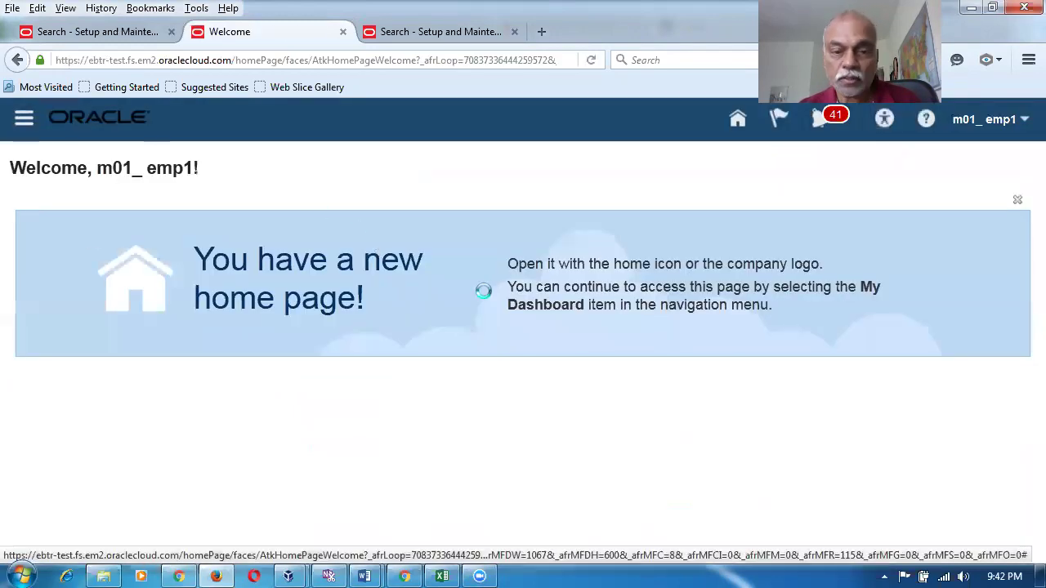
Browse the Navigator's full tools list, then switch the browser to full screen.
{"action": "left_click", "coordinate": [23, 118]}
{"action": "scroll", "coordinate": [633, 401], "scroll_direction": "down", "scroll_amount": 3}
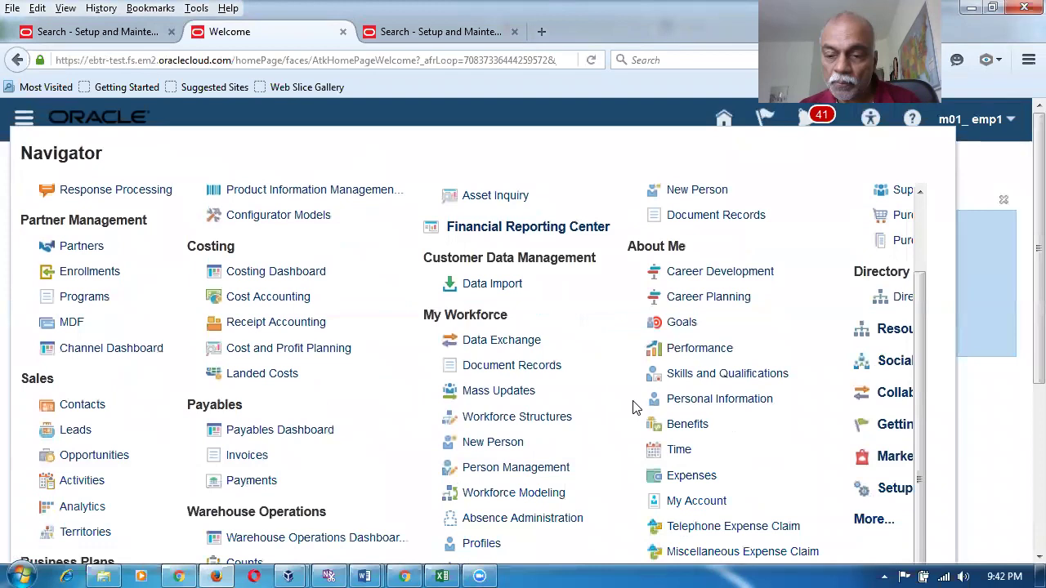
{"action": "left_click", "coordinate": [862, 482]}
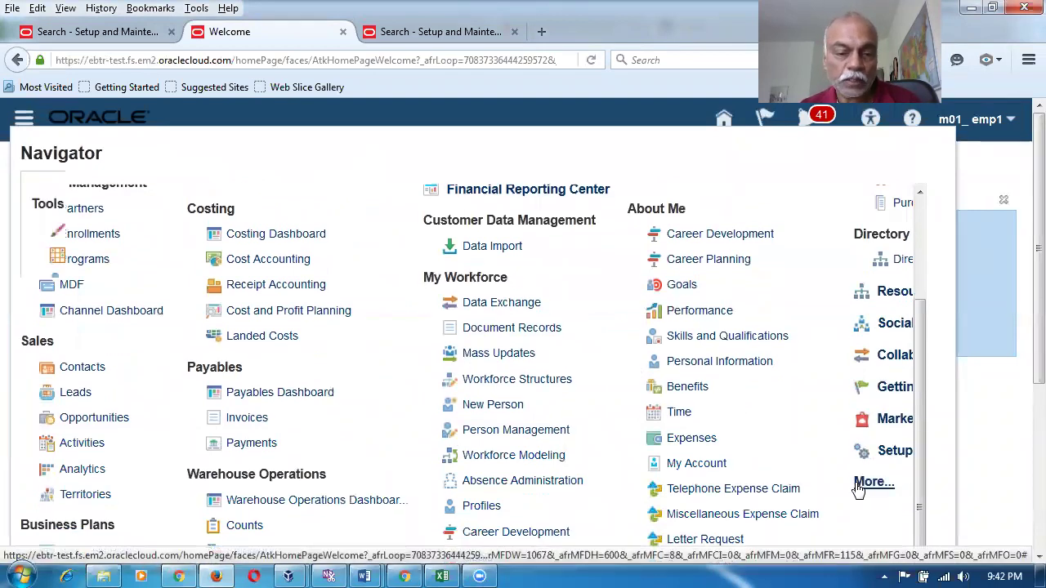
{"action": "scroll", "coordinate": [172, 438], "scroll_direction": "down", "scroll_amount": 1}
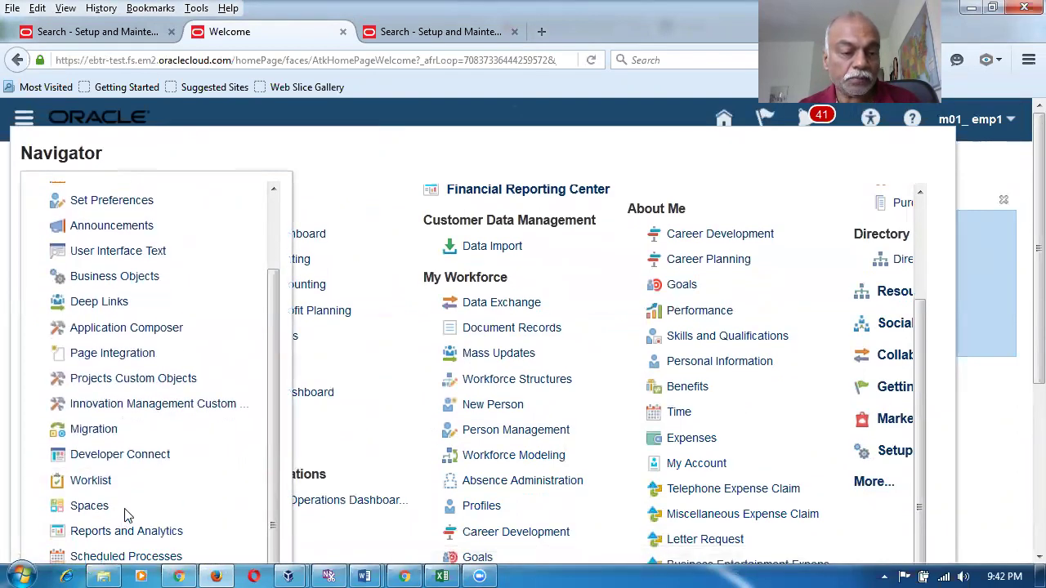
{"action": "scroll", "coordinate": [131, 515], "scroll_direction": "down", "scroll_amount": 3}
{"action": "left_click", "coordinate": [127, 511]}
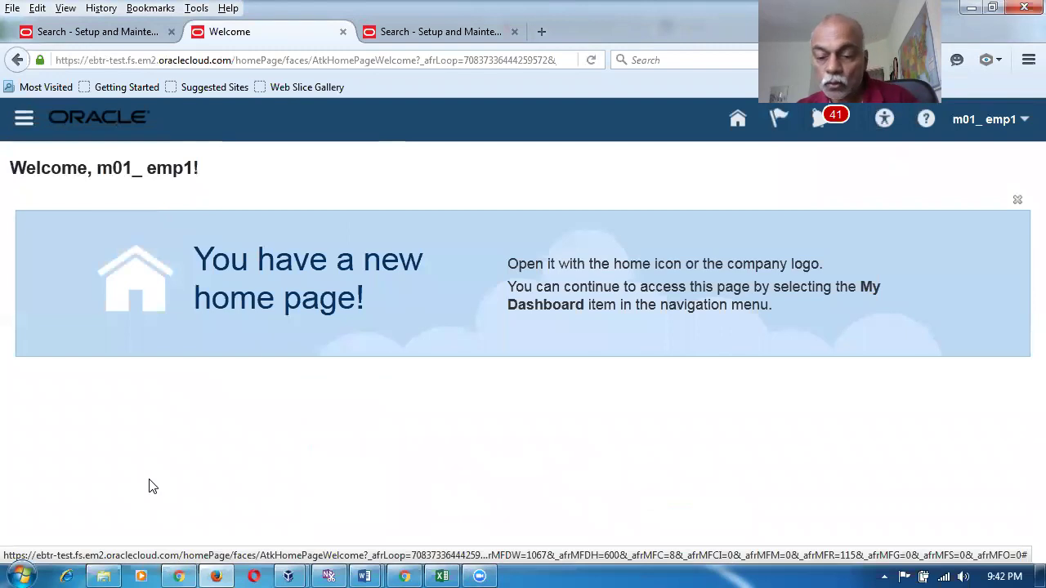
{"action": "key", "text": "F11"}
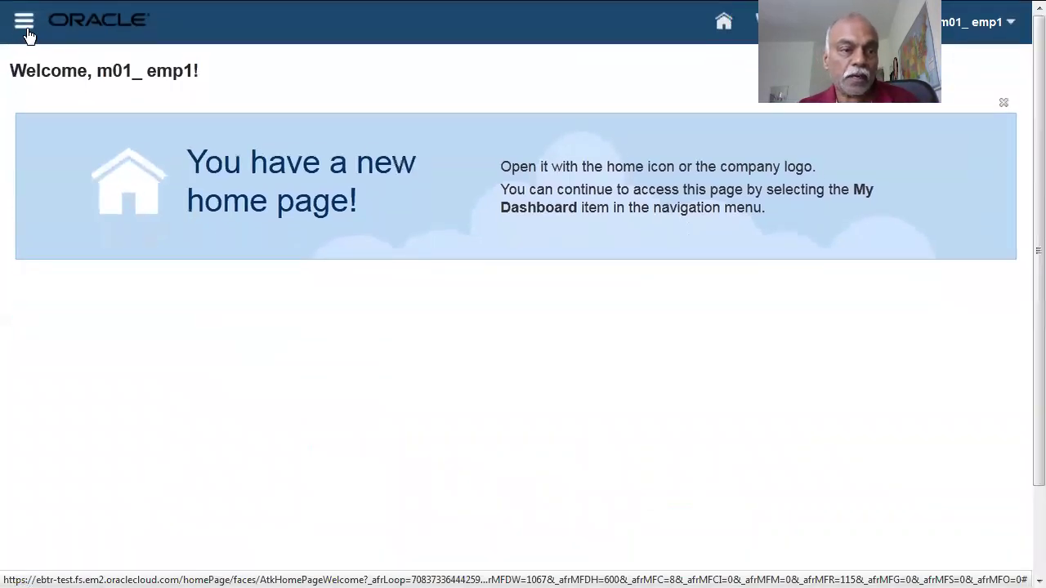
Open the Security Console from the Navigator's full tools list.
{"action": "left_click", "coordinate": [26, 28]}
{"action": "left_click", "coordinate": [873, 482]}
{"action": "scroll", "coordinate": [143, 466], "scroll_direction": "down", "scroll_amount": 1}
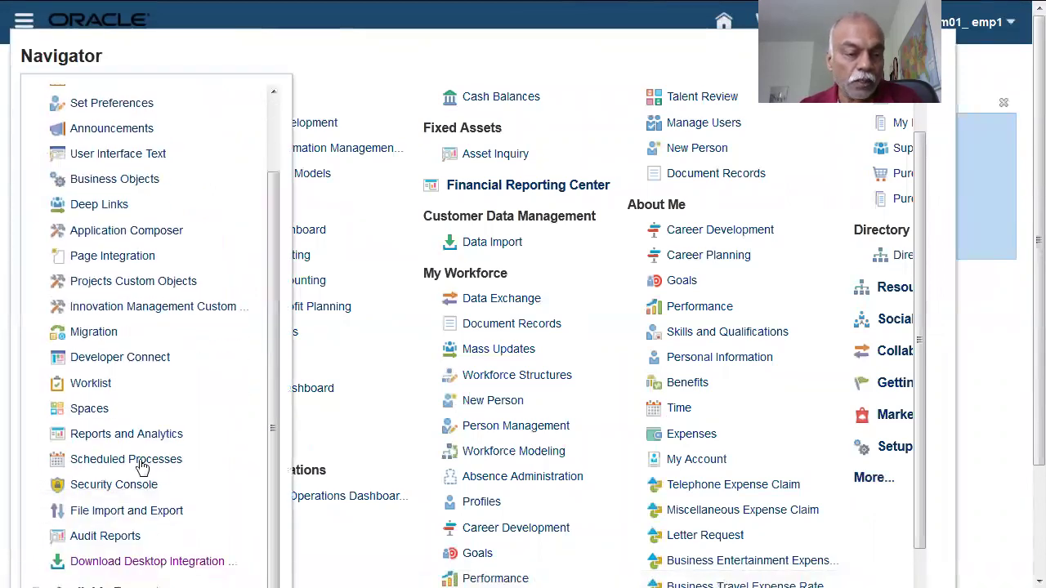
{"action": "left_click", "coordinate": [135, 485]}
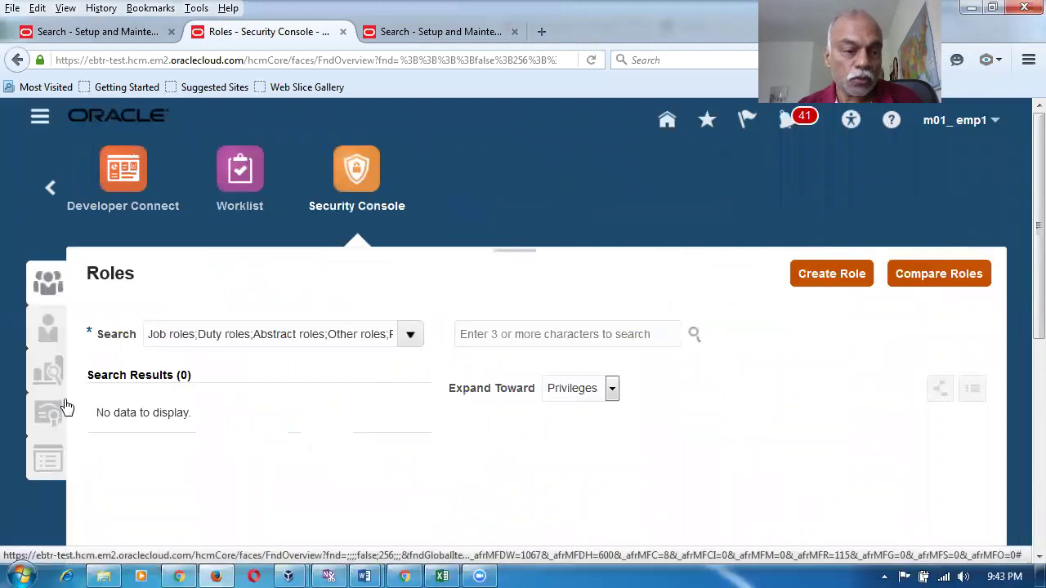
Start a new user account with first name test_ and the saved e-mail address.
{"action": "left_click", "coordinate": [47, 331]}
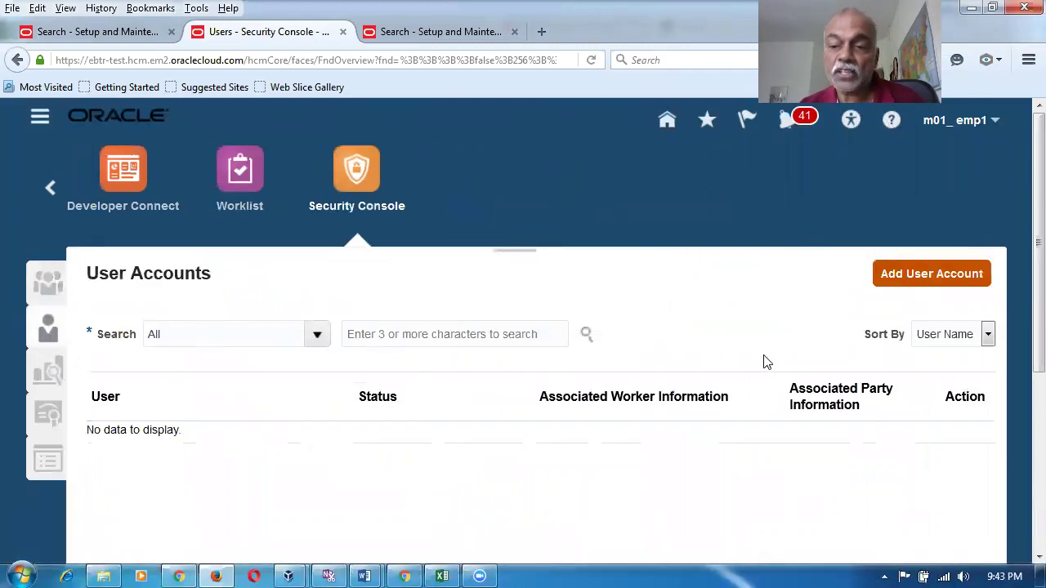
{"action": "left_click", "coordinate": [976, 282]}
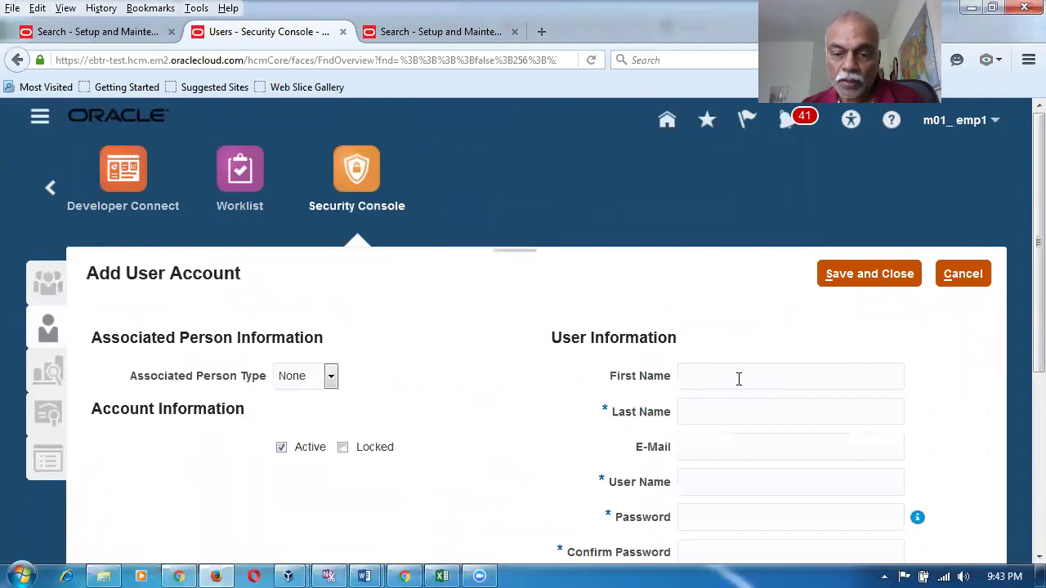
{"action": "type", "text": "test_"}
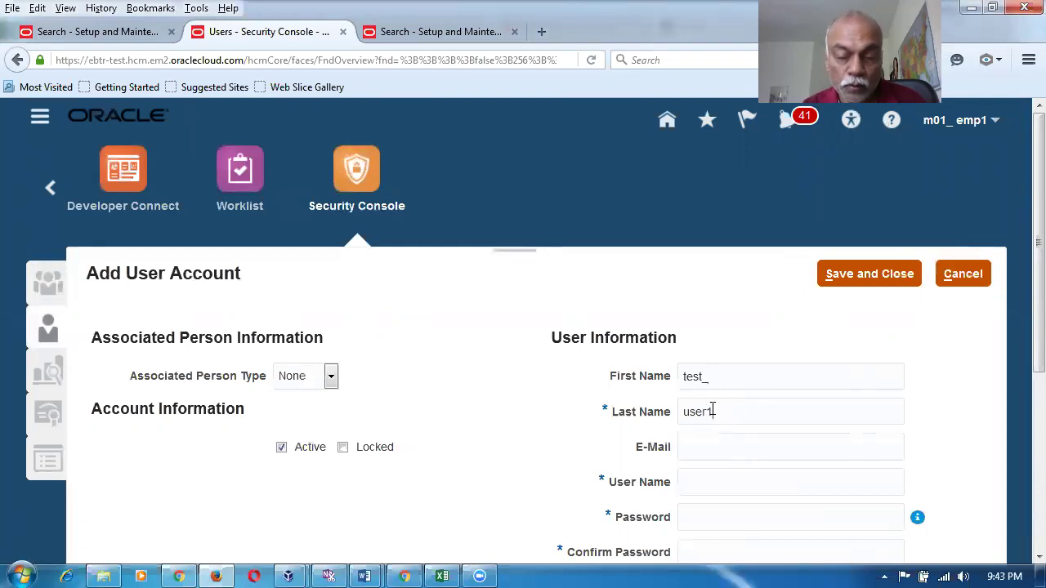
{"action": "left_click", "coordinate": [717, 451]}
{"action": "type", "text": "nana"}
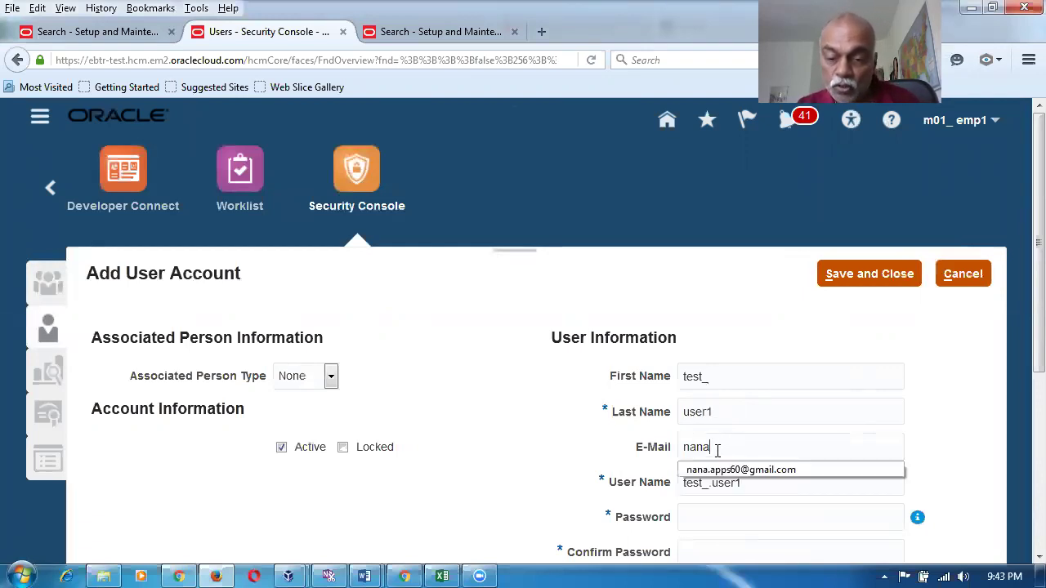
{"action": "left_click", "coordinate": [756, 471]}
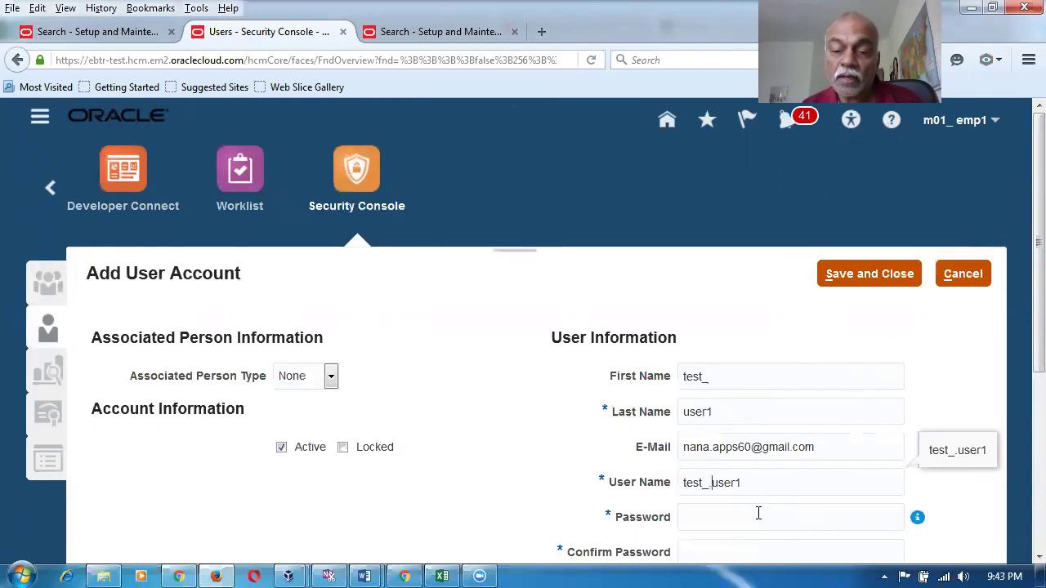
Correct the user name to test_user1 and enter and confirm the account password.
{"action": "key", "text": "BackSpace"}
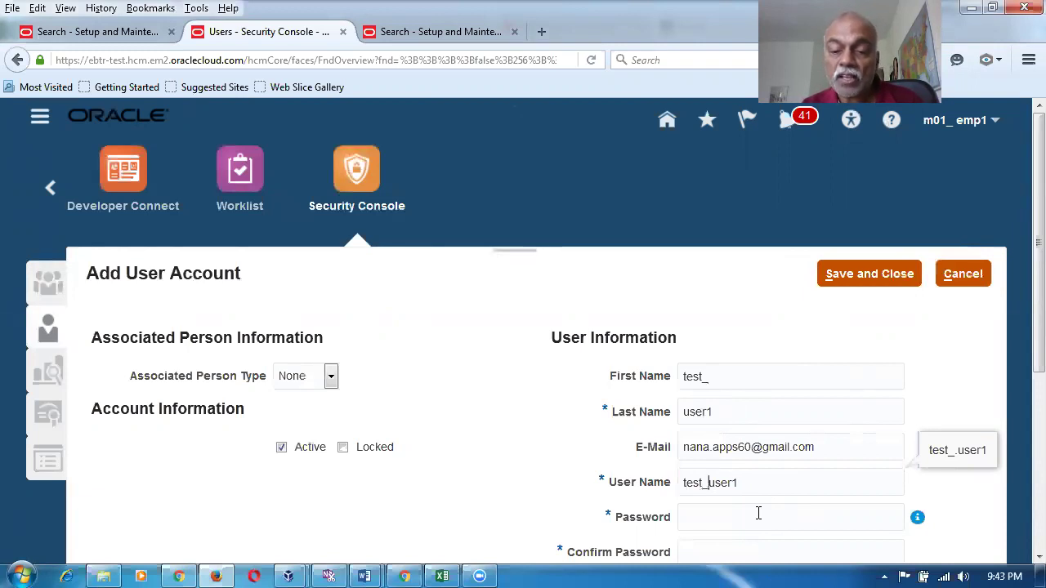
{"action": "left_click", "coordinate": [713, 513]}
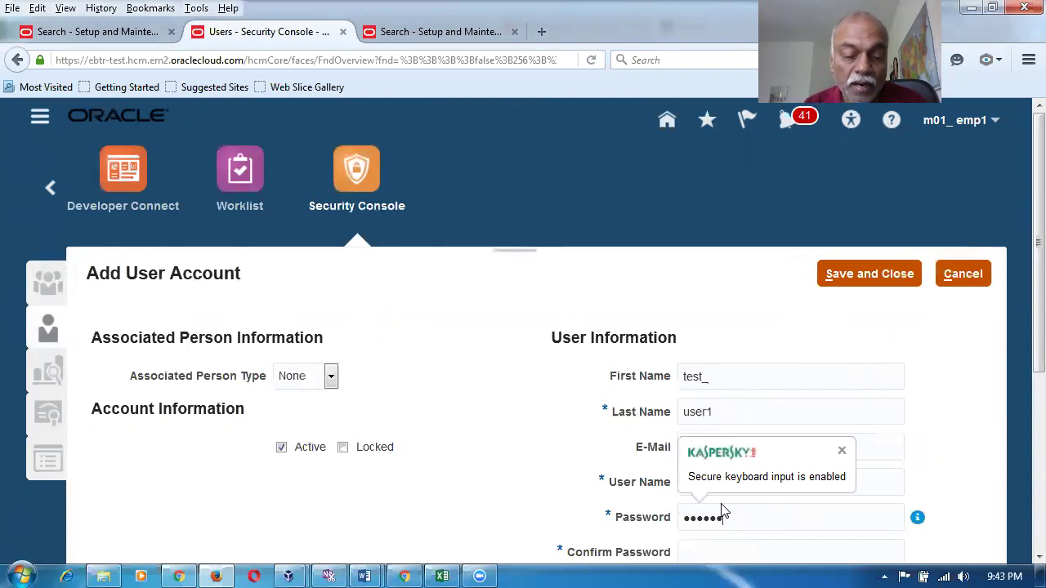
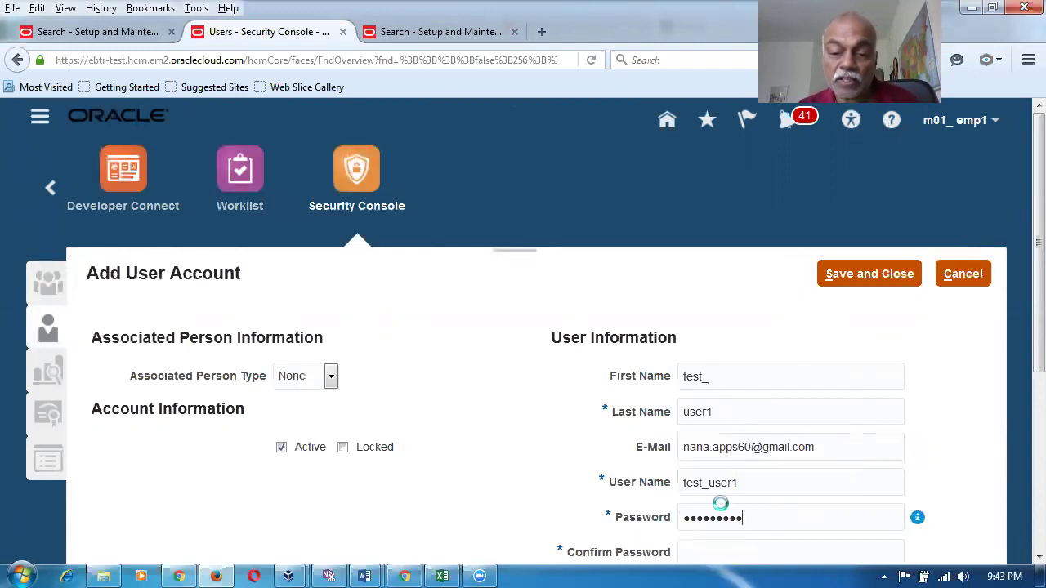
{"action": "scroll", "coordinate": [605, 481], "scroll_direction": "down", "scroll_amount": 5}
{"action": "left_click", "coordinate": [729, 328]}
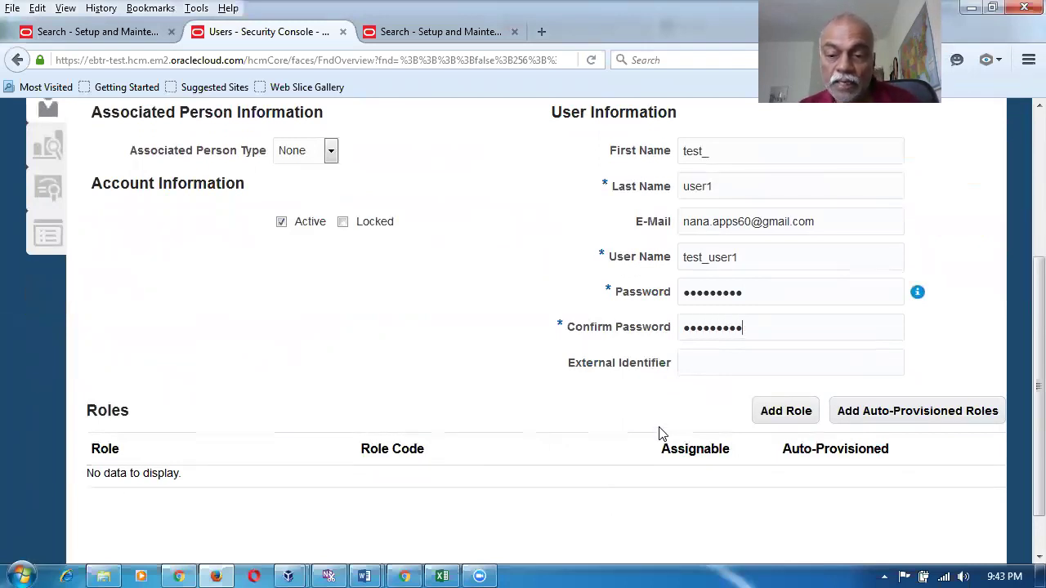
Add the ORA_FND_IT_SECURITY_MANAGER_JOB (IT Security Manager) role membership to test_user1.
{"action": "left_click", "coordinate": [786, 411]}
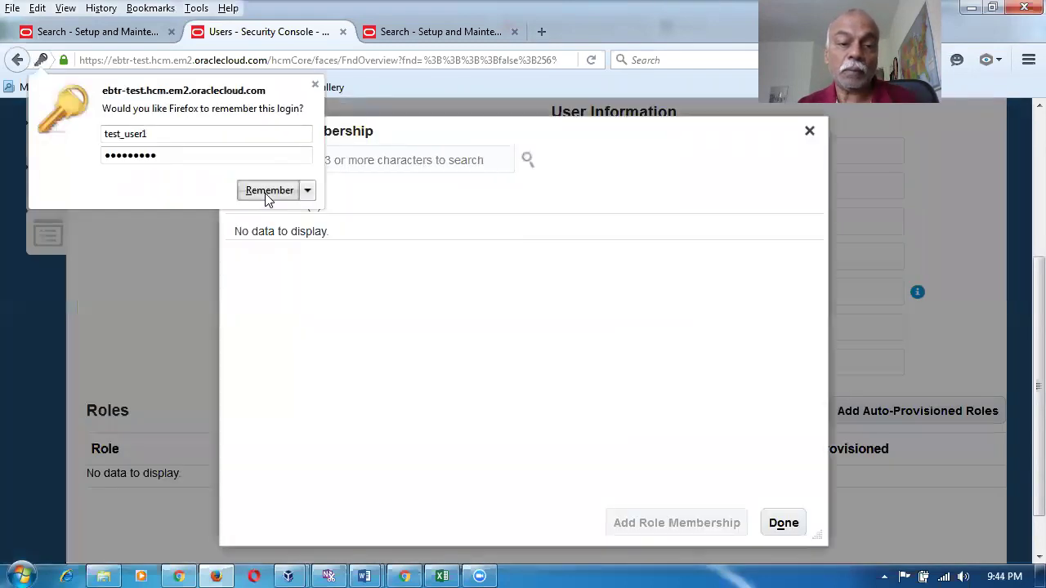
{"action": "left_click", "coordinate": [270, 190]}
{"action": "type", "text": "IT secu"}
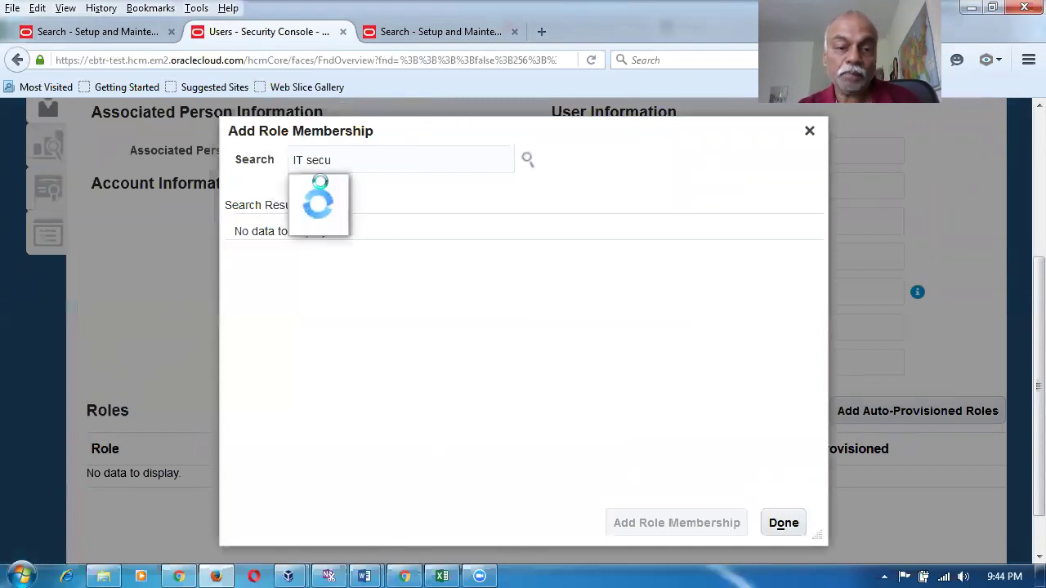
{"action": "left_click", "coordinate": [381, 193]}
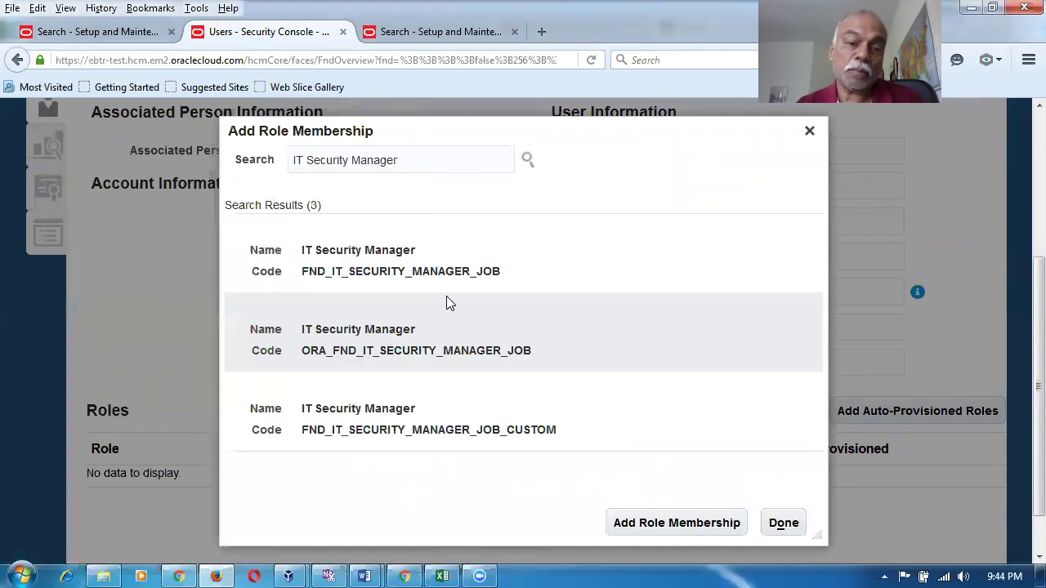
{"action": "left_click", "coordinate": [418, 349]}
{"action": "left_click", "coordinate": [723, 527]}
Confirm the role addition and save and close the test_user1 account.
{"action": "left_click", "coordinate": [635, 251]}
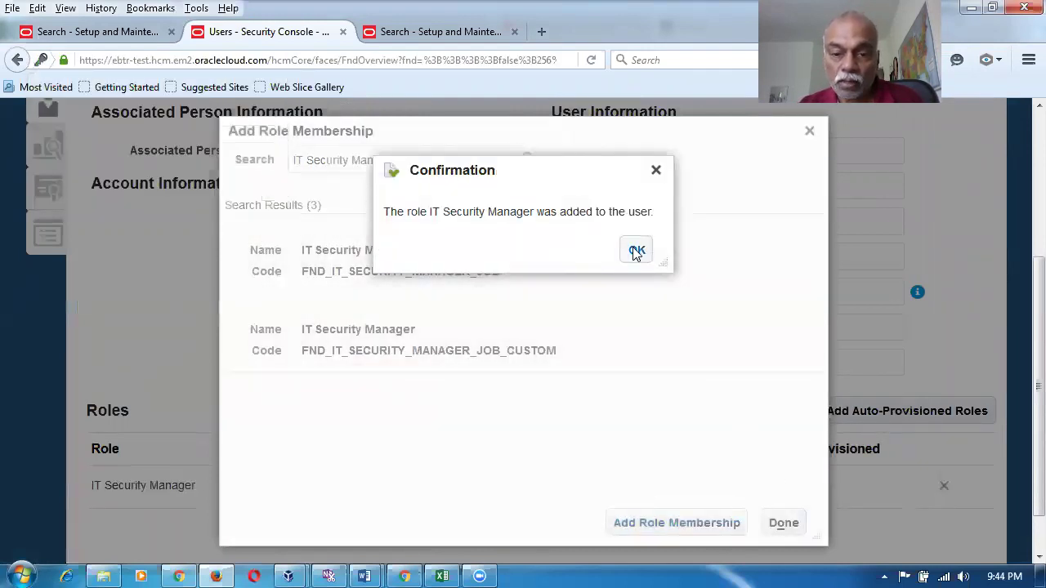
{"action": "left_click", "coordinate": [637, 250]}
{"action": "left_click", "coordinate": [782, 523]}
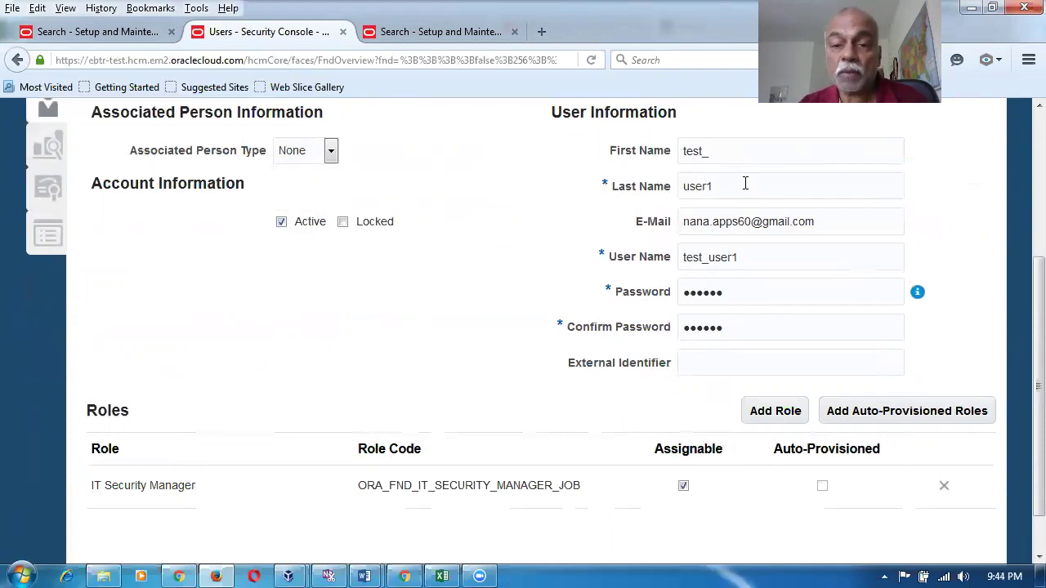
{"action": "scroll", "coordinate": [847, 286], "scroll_direction": "up", "scroll_amount": 5}
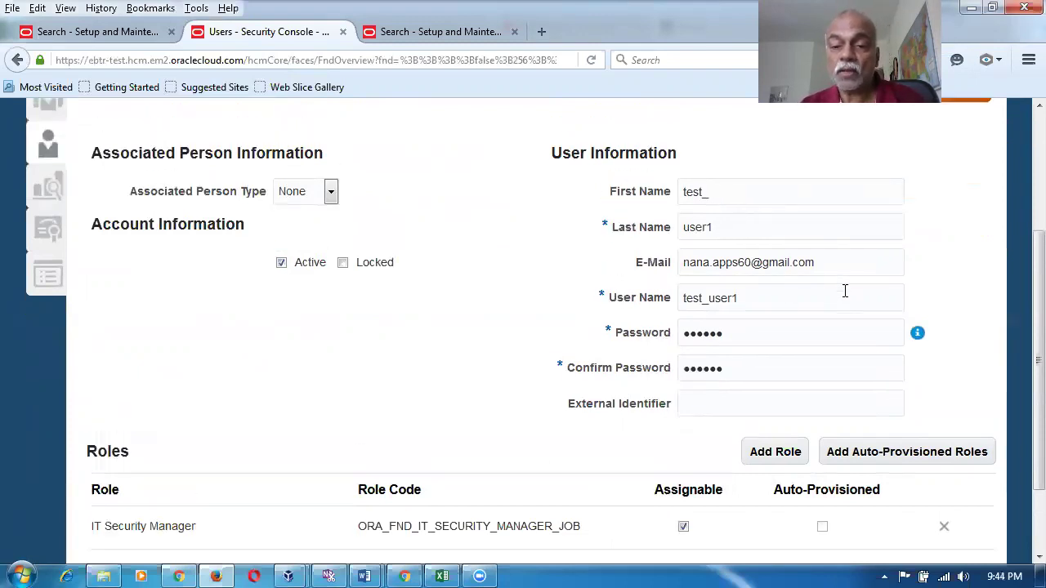
{"action": "left_click", "coordinate": [864, 282]}
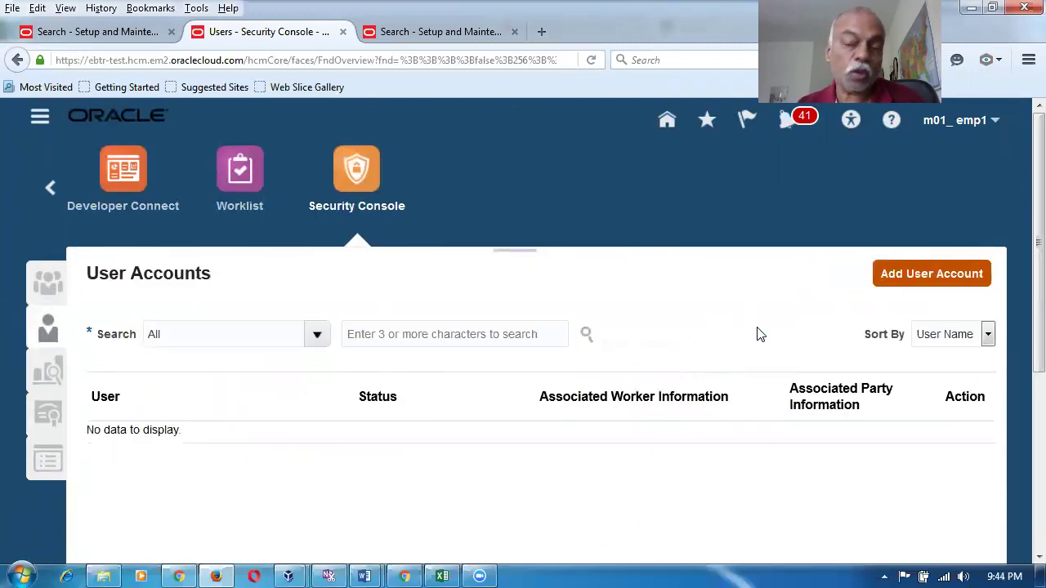
Search Setup and Maintenance tasks for man%users.
{"action": "left_click", "coordinate": [955, 120]}
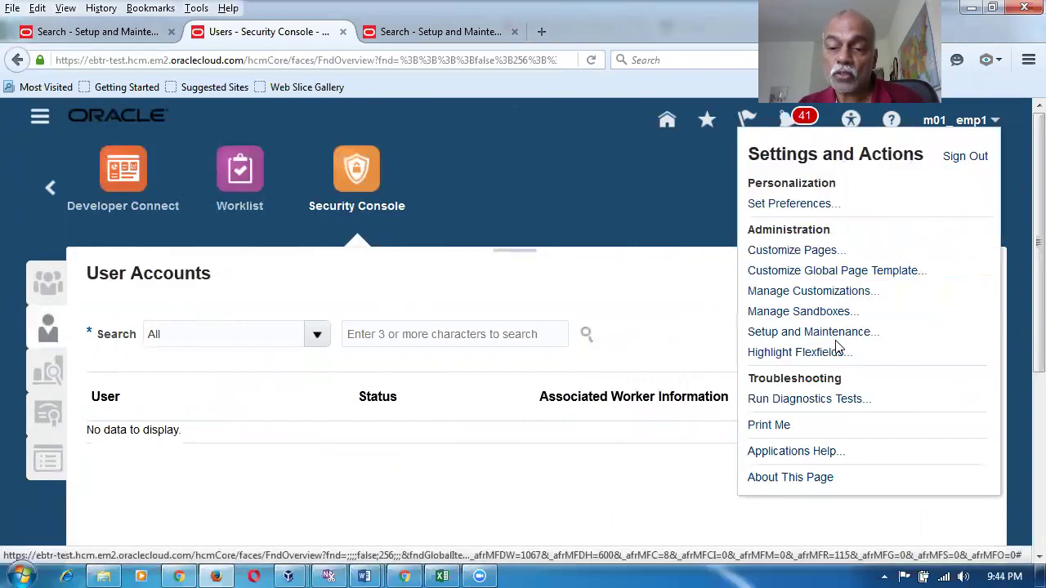
{"action": "left_click", "coordinate": [777, 334]}
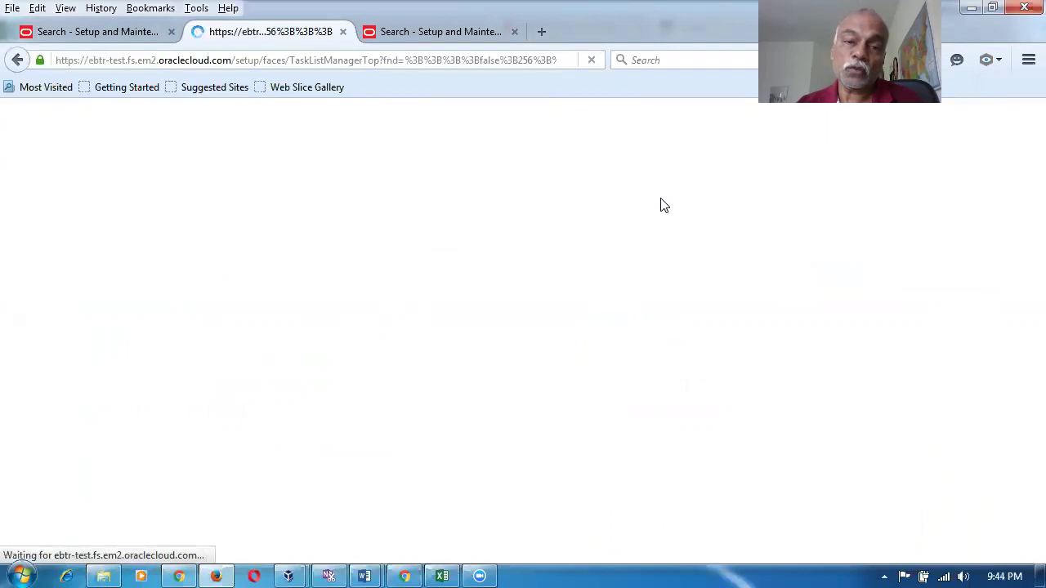
{"action": "left_click", "coordinate": [656, 167]}
{"action": "type", "text": "man%users%"}
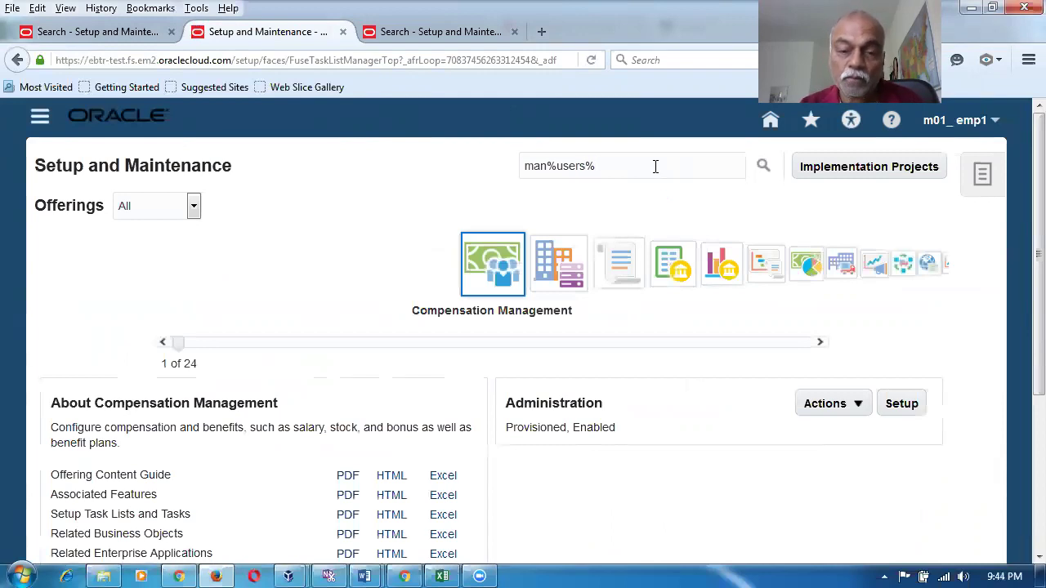
{"action": "key", "text": "Return"}
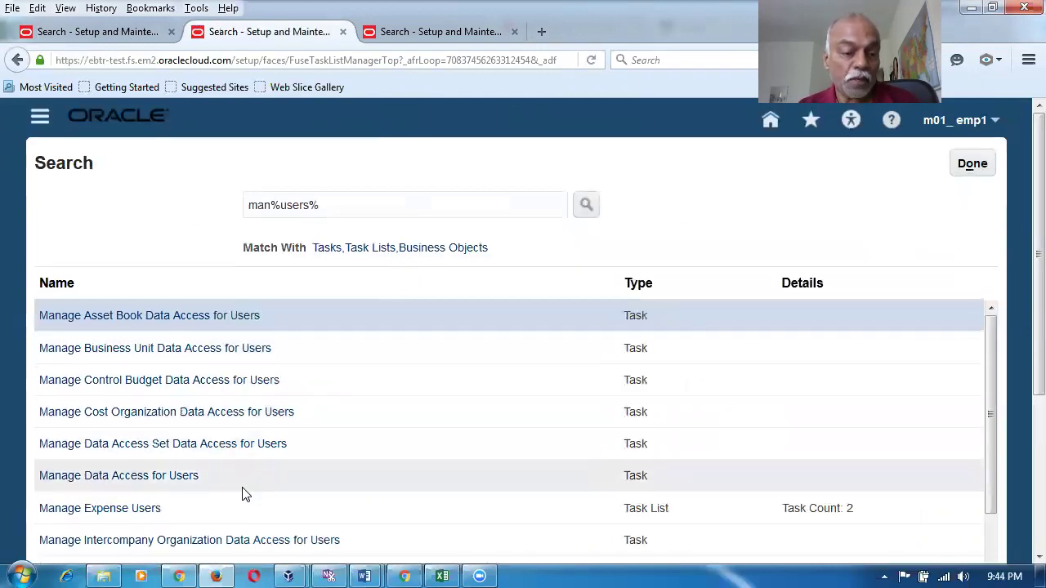
Open the Manage Users task from the bottom of the search results.
{"action": "scroll", "coordinate": [216, 497], "scroll_direction": "down", "scroll_amount": 1}
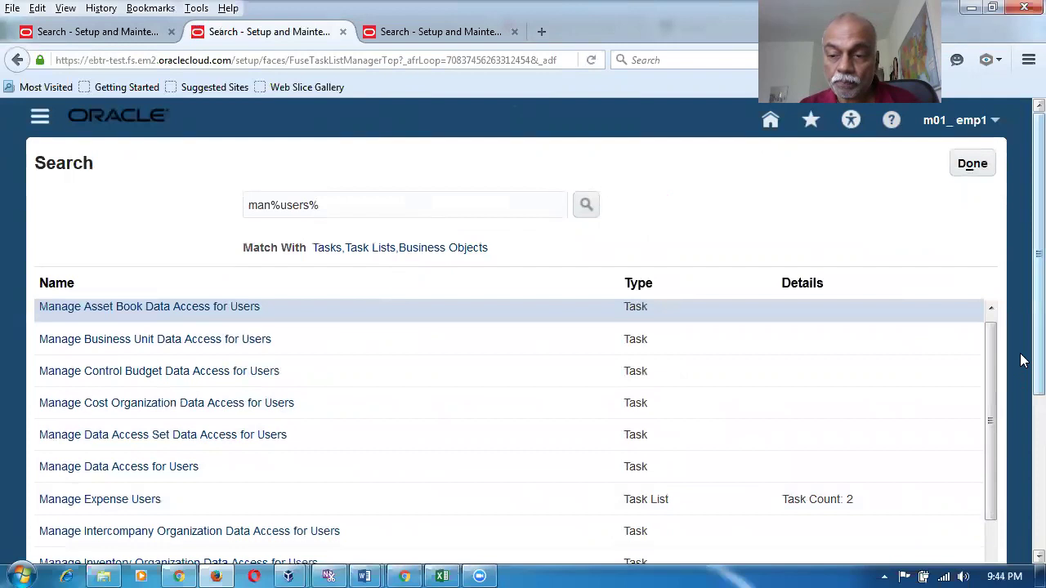
{"action": "scroll", "coordinate": [1023, 360], "scroll_direction": "down", "scroll_amount": 3}
{"action": "left_click_drag", "start_coordinate": [996, 356], "coordinate": [996, 450]}
{"action": "left_click", "coordinate": [100, 463]}
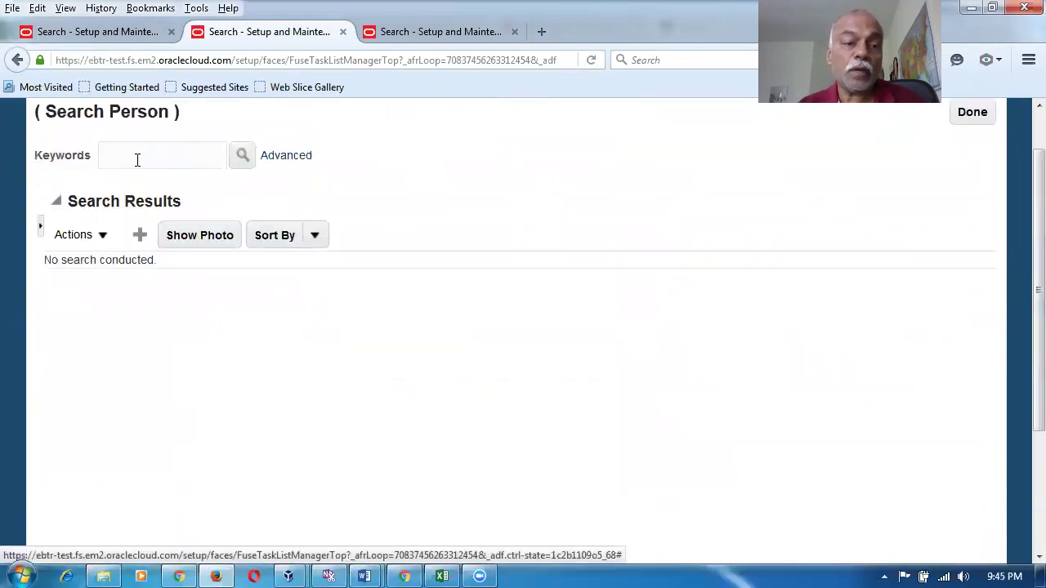
Search people for the keyword 'test' and begin a new user with first name test_.
{"action": "left_click", "coordinate": [140, 157]}
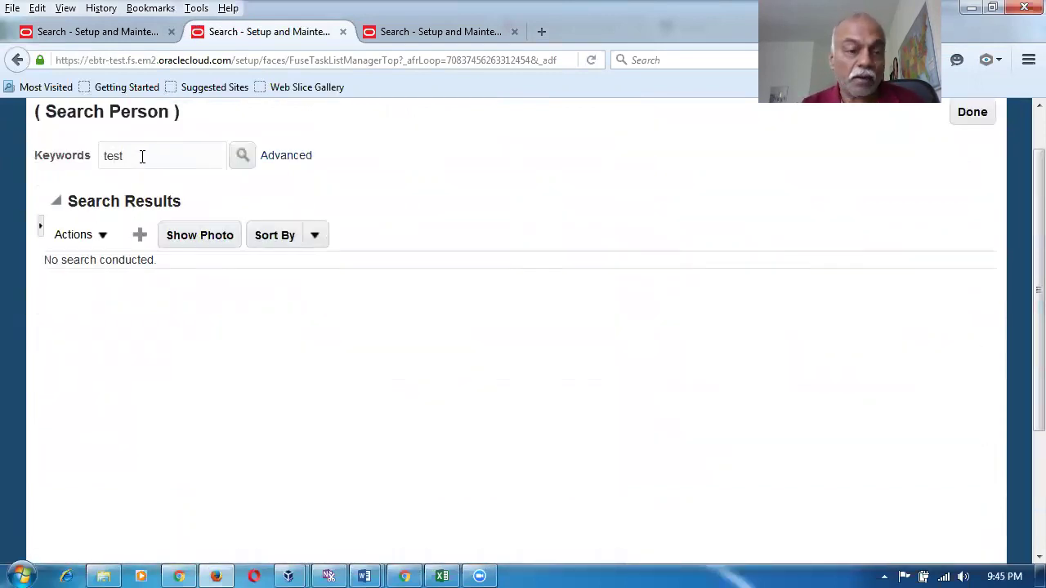
{"action": "type", "text": "test"}
{"action": "key", "text": "Return"}
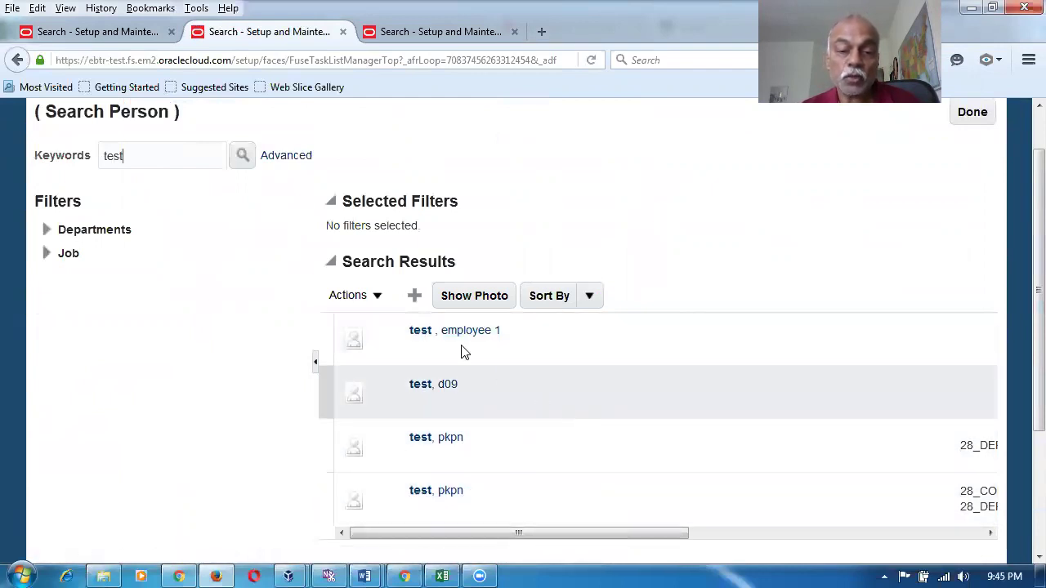
{"action": "left_click", "coordinate": [414, 296]}
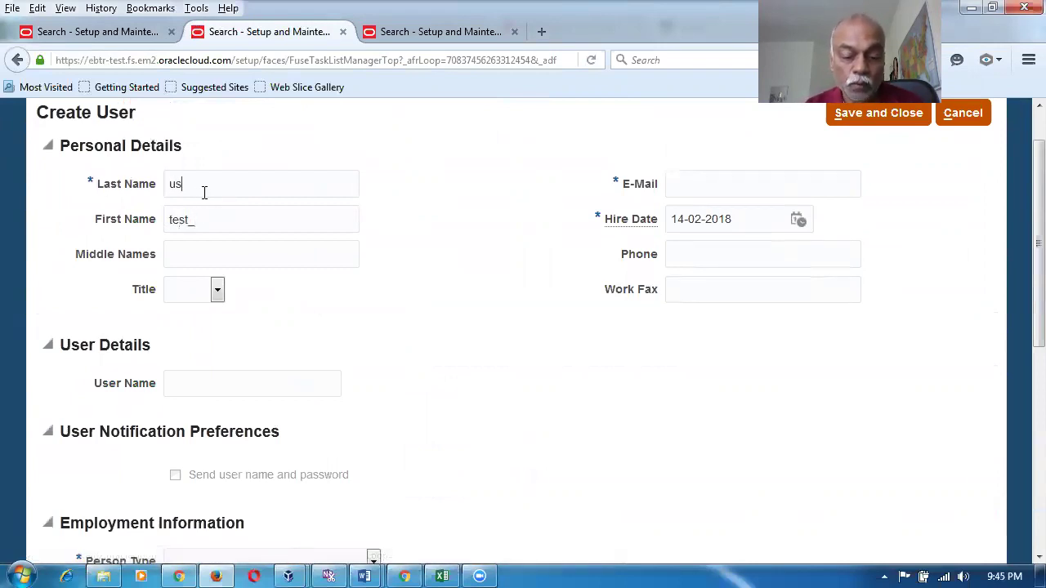
Enter last name user2, an e-mail address and user name test_user2.
{"action": "left_click", "coordinate": [742, 191]}
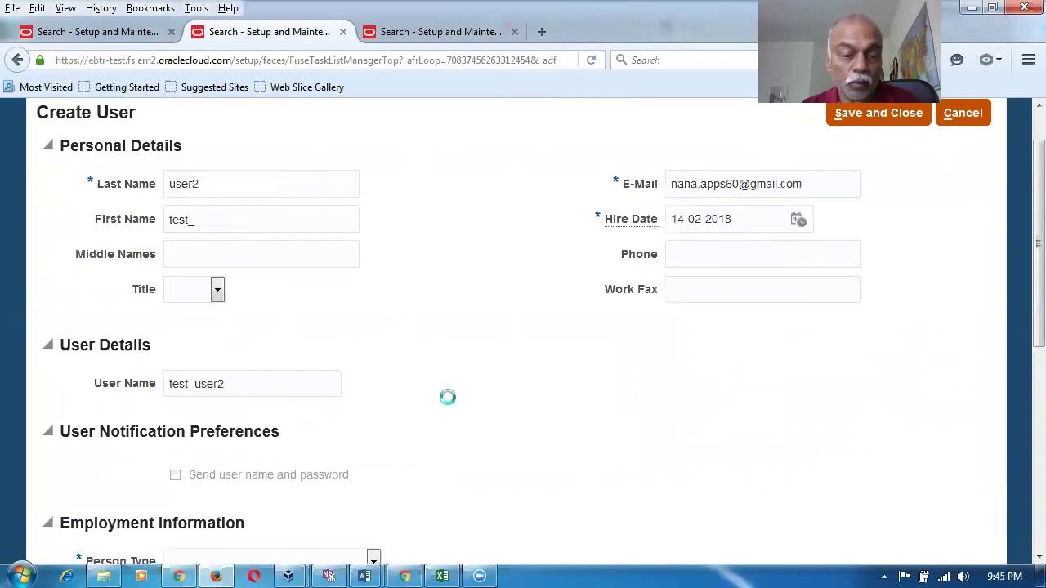
{"action": "scroll", "coordinate": [446, 396], "scroll_direction": "down", "scroll_amount": 3}
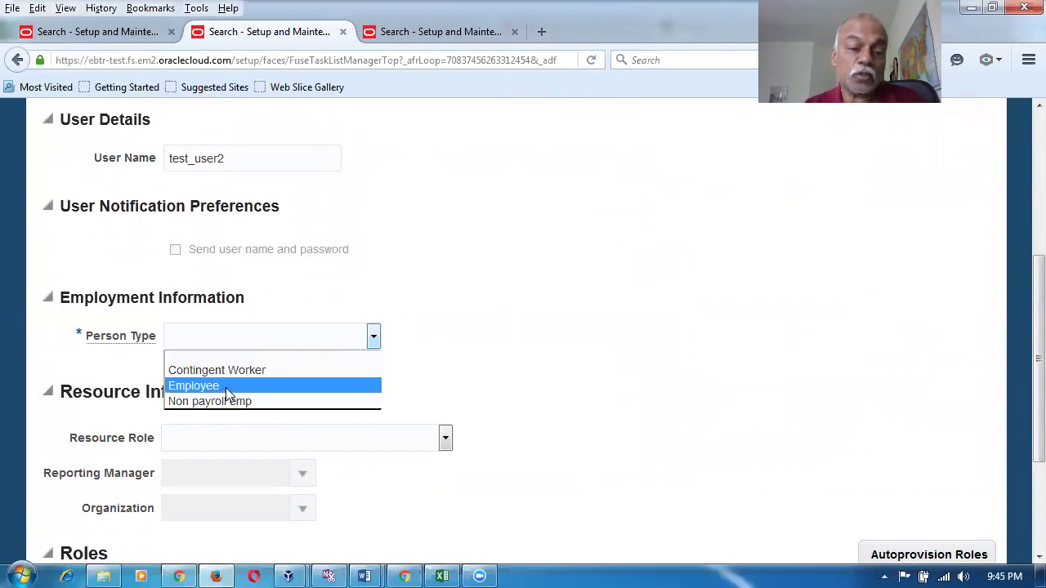
Set person type Employee, legal employer m01_legal_entity and business unit m01_business_unit.
{"action": "left_click", "coordinate": [223, 389]}
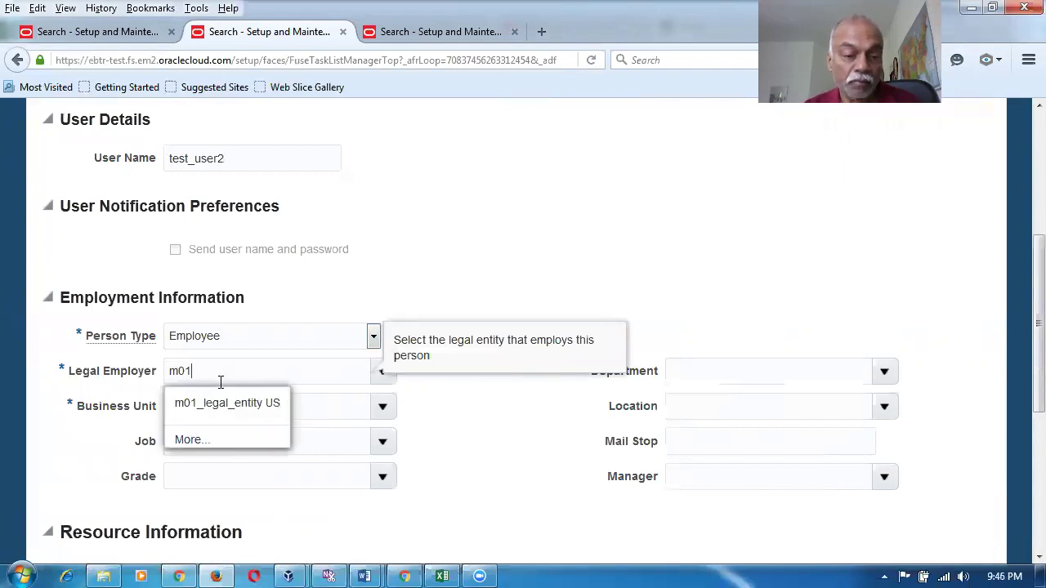
{"action": "left_click", "coordinate": [235, 402]}
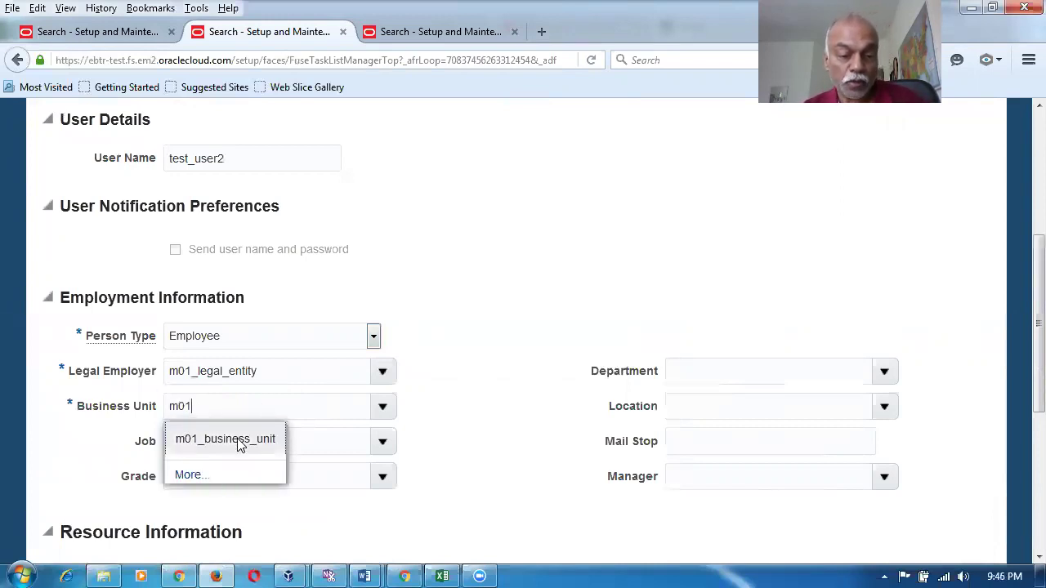
{"action": "left_click", "coordinate": [226, 440]}
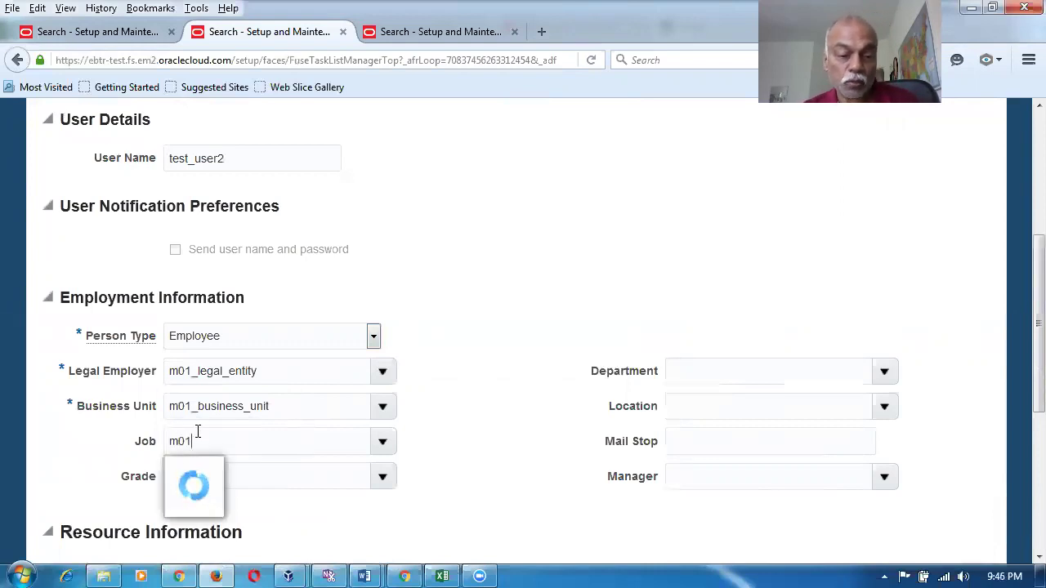
Set the job to m01_mgr and the department to m01_department.
{"action": "left_click", "coordinate": [205, 431]}
{"action": "type", "text": "m01"}
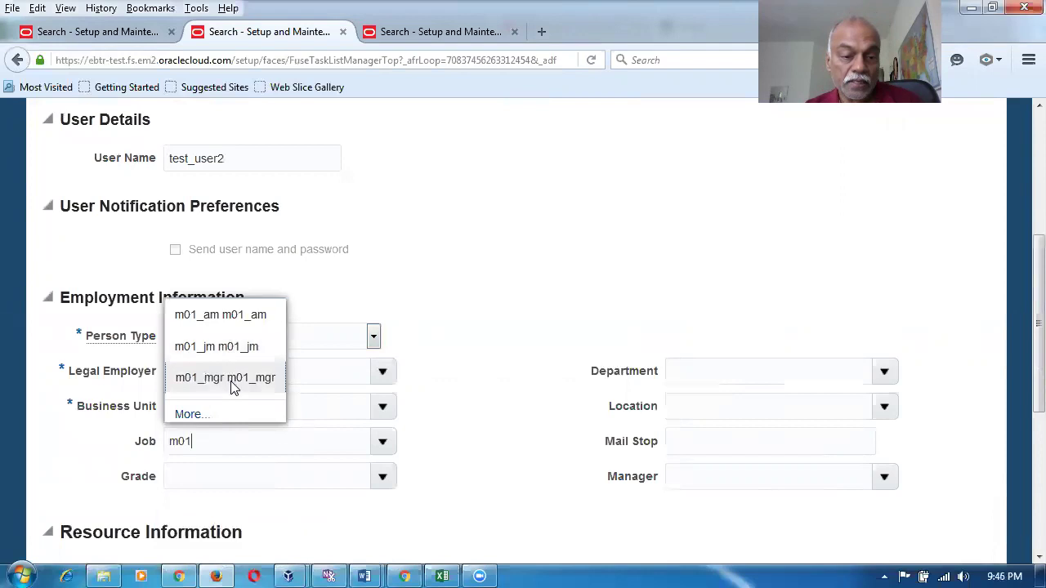
{"action": "left_click", "coordinate": [234, 379]}
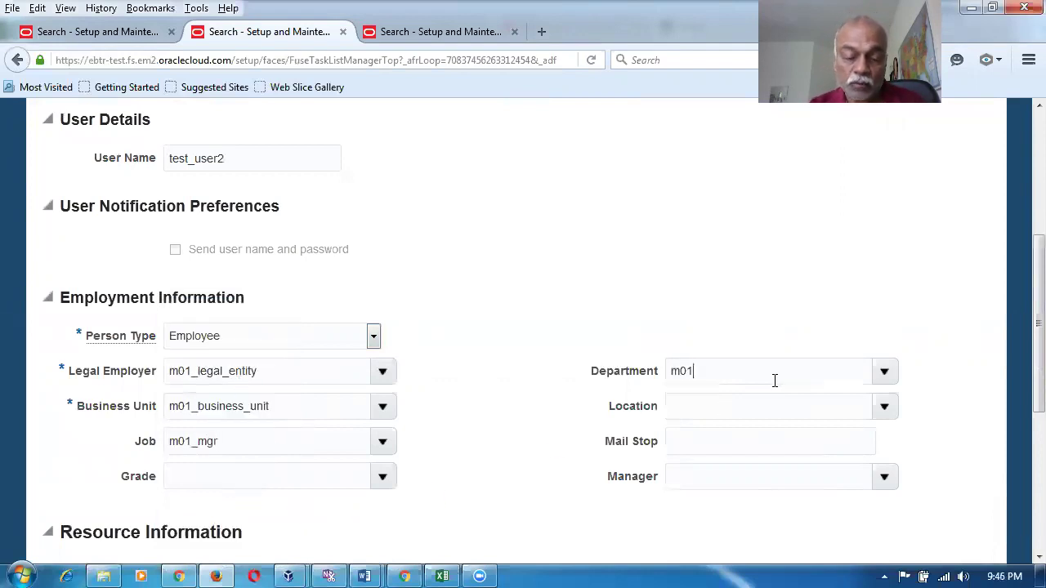
{"action": "left_click", "coordinate": [750, 379]}
{"action": "type", "text": "m01"}
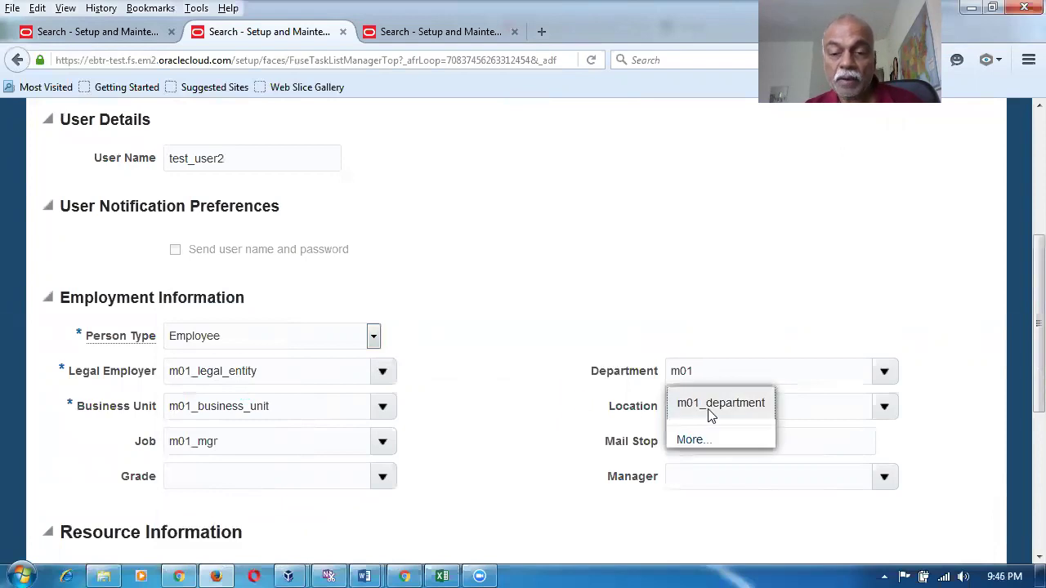
{"action": "left_click", "coordinate": [708, 404]}
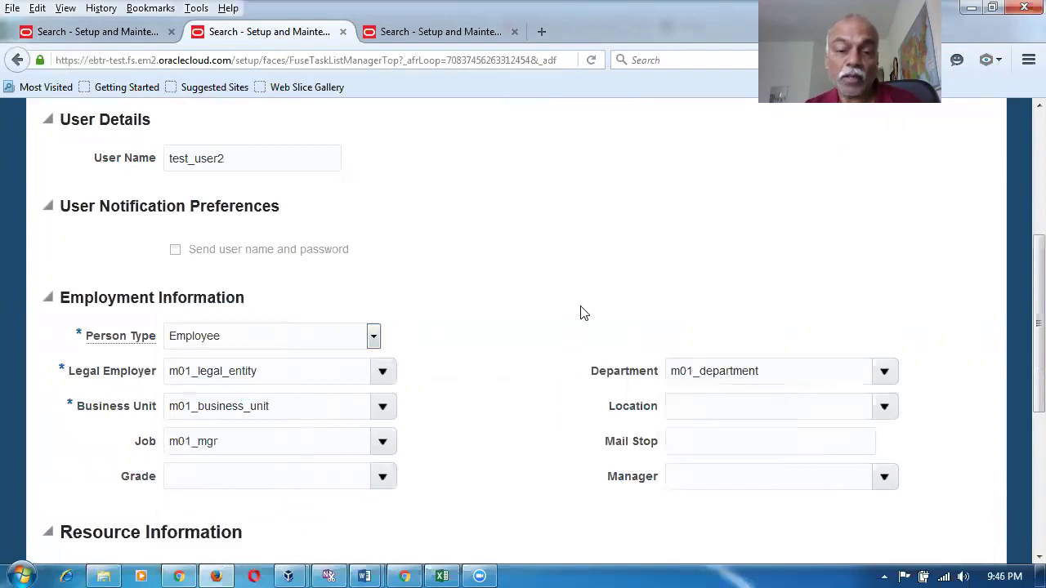
{"action": "scroll", "coordinate": [583, 318], "scroll_direction": "down", "scroll_amount": 3}
{"action": "scroll", "coordinate": [586, 318], "scroll_direction": "up", "scroll_amount": 3}
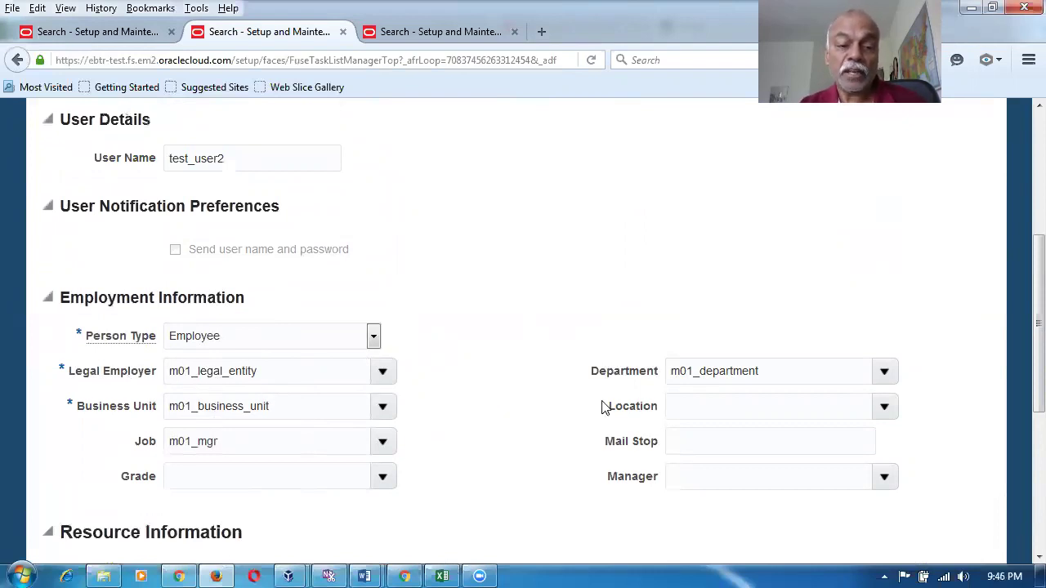
{"action": "scroll", "coordinate": [506, 406], "scroll_direction": "down", "scroll_amount": 5}
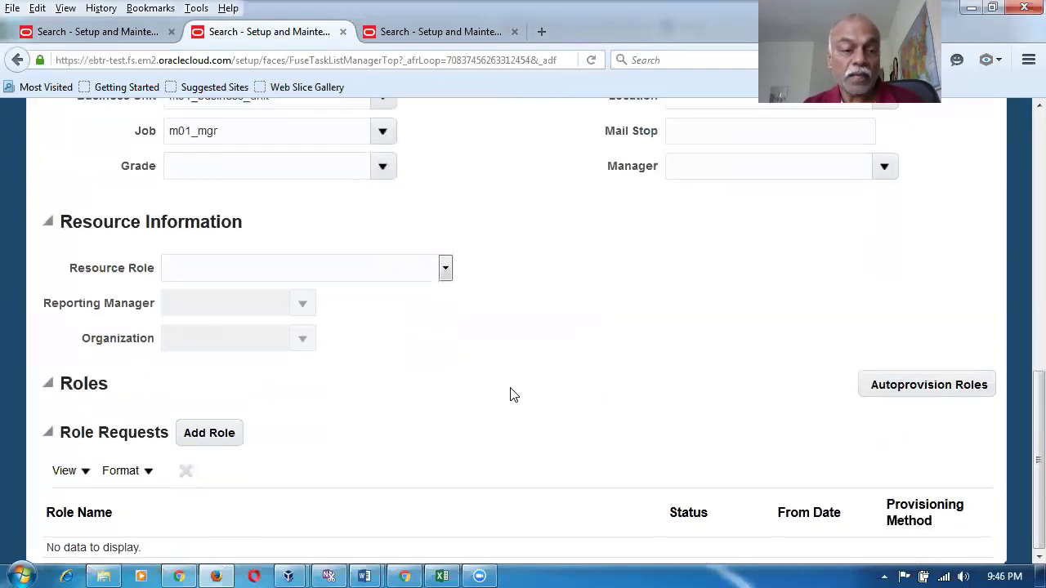
Search all roles with a blank role name and request Human Resource Specialist.
{"action": "left_click", "coordinate": [229, 436]}
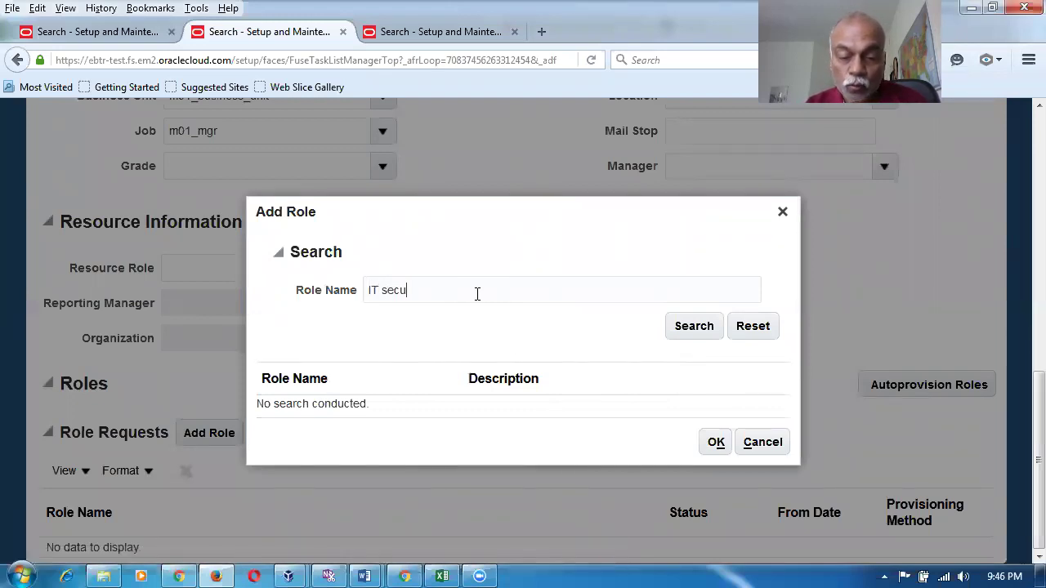
{"action": "left_click", "coordinate": [695, 334]}
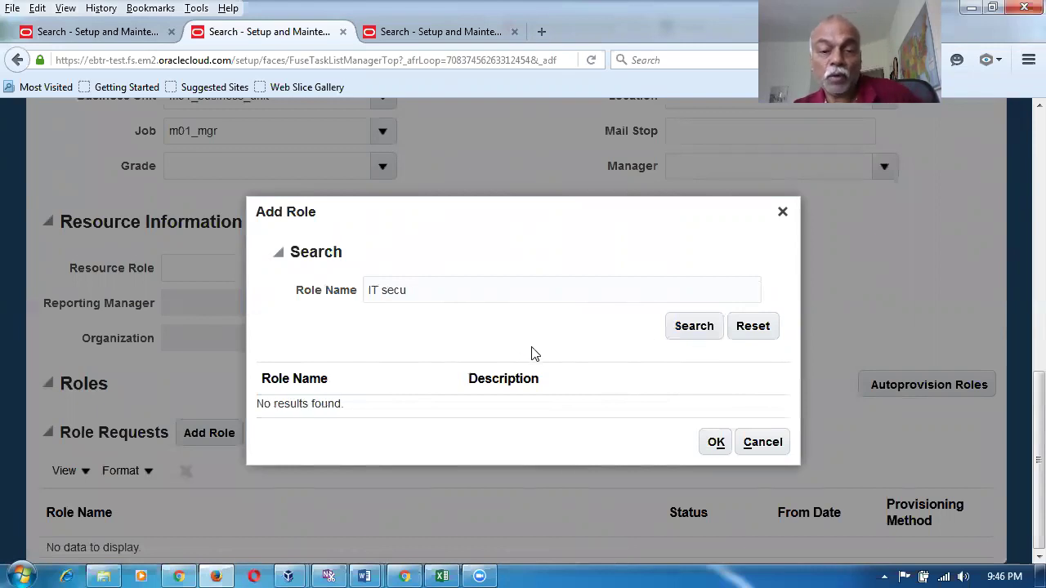
{"action": "key", "text": "BackSpace"}
{"action": "key", "text": "BackSpace"}
{"action": "key", "text": "BackSpace"}
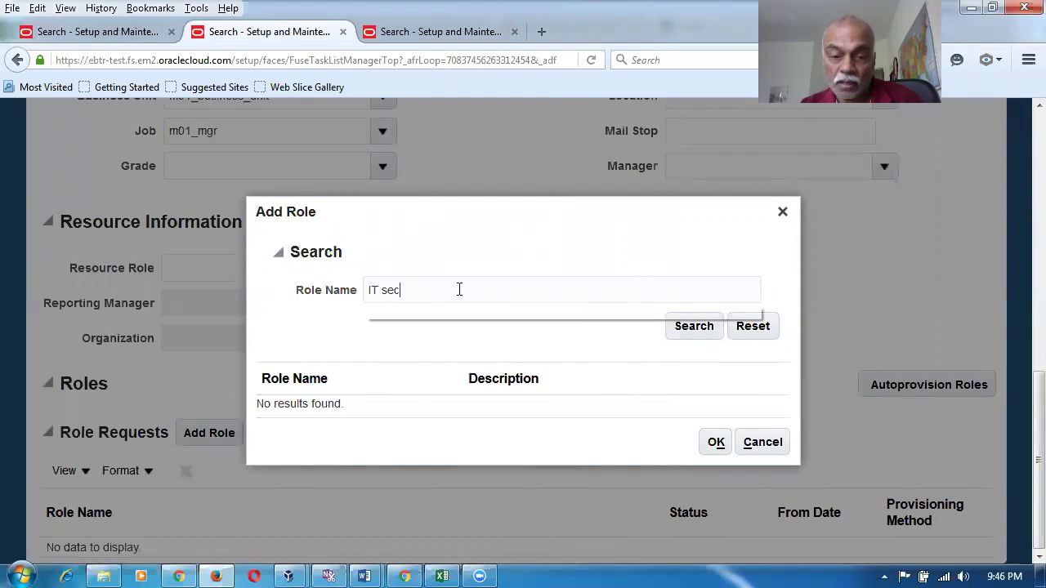
{"action": "left_click", "coordinate": [695, 340]}
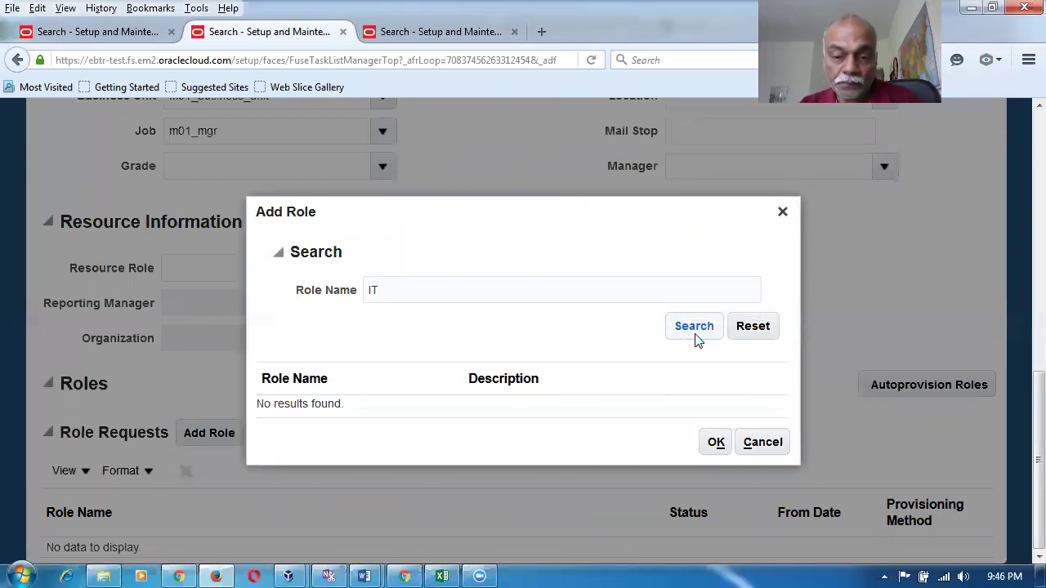
{"action": "left_click_drag", "start_coordinate": [453, 283], "coordinate": [360, 280]}
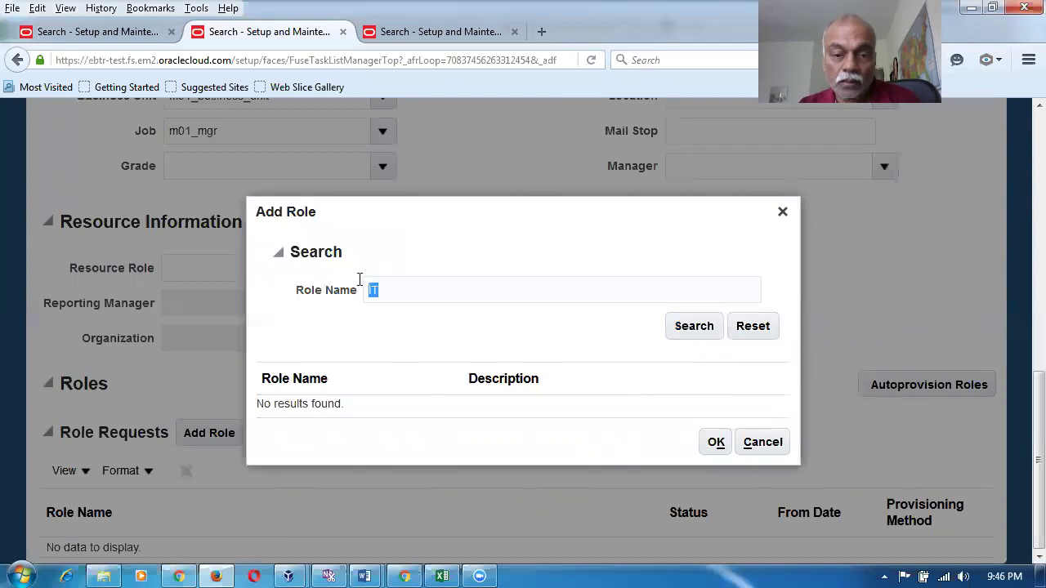
{"action": "key", "text": "BackSpace"}
{"action": "left_click", "coordinate": [682, 331]}
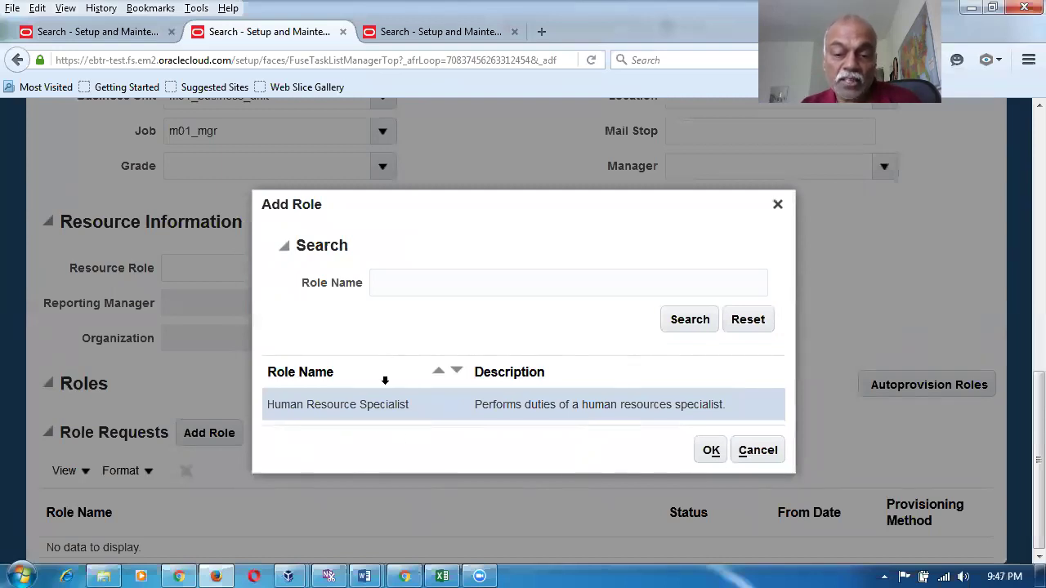
{"action": "left_click", "coordinate": [711, 454]}
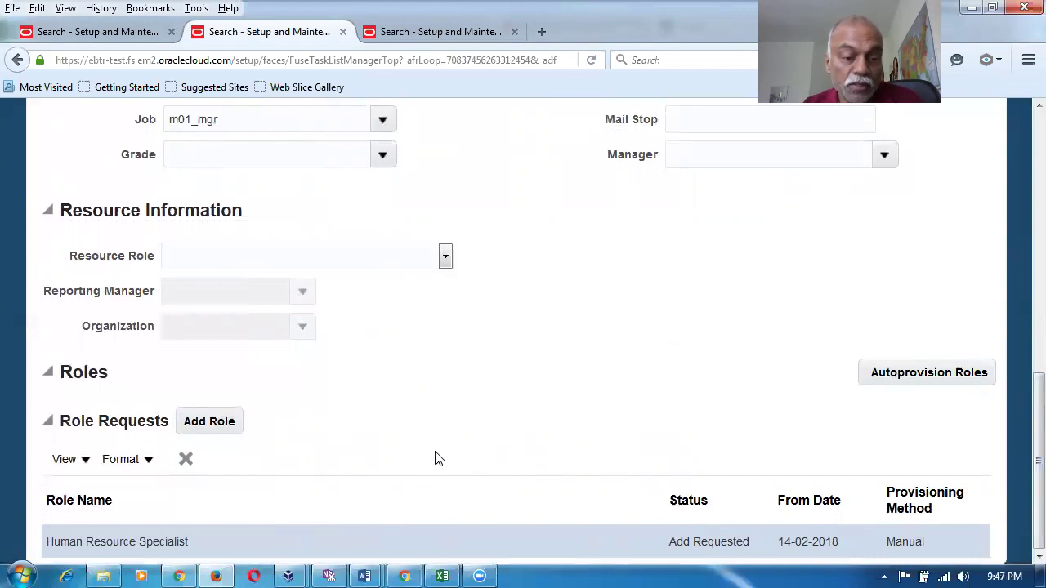
Save and close the Create User form for test_user2.
{"action": "scroll", "coordinate": [439, 464], "scroll_direction": "up", "scroll_amount": 10}
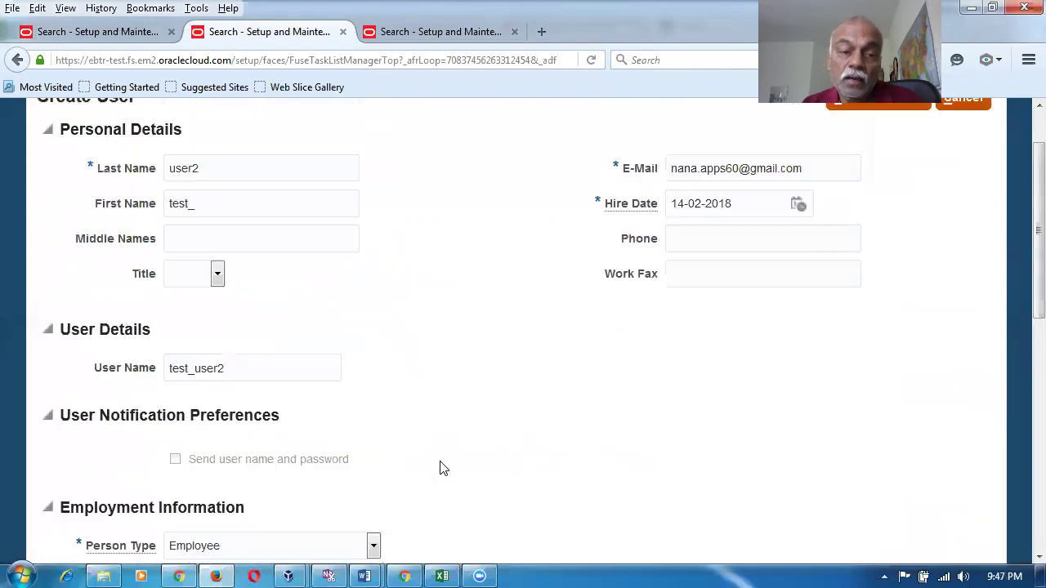
{"action": "scroll", "coordinate": [441, 470], "scroll_direction": "down", "scroll_amount": 7}
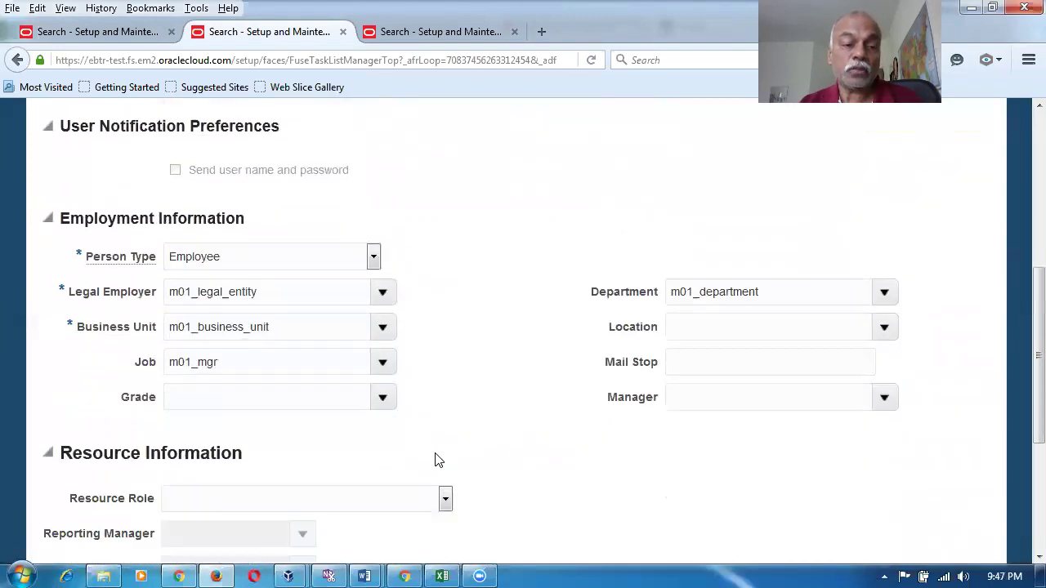
{"action": "scroll", "coordinate": [523, 374], "scroll_direction": "up", "scroll_amount": 7}
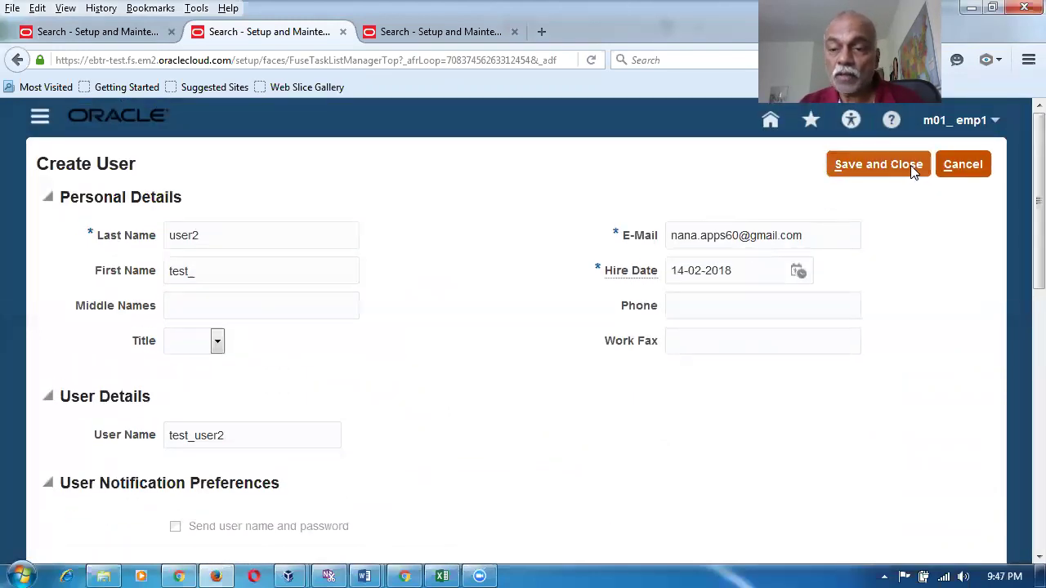
{"action": "left_click", "coordinate": [909, 165]}
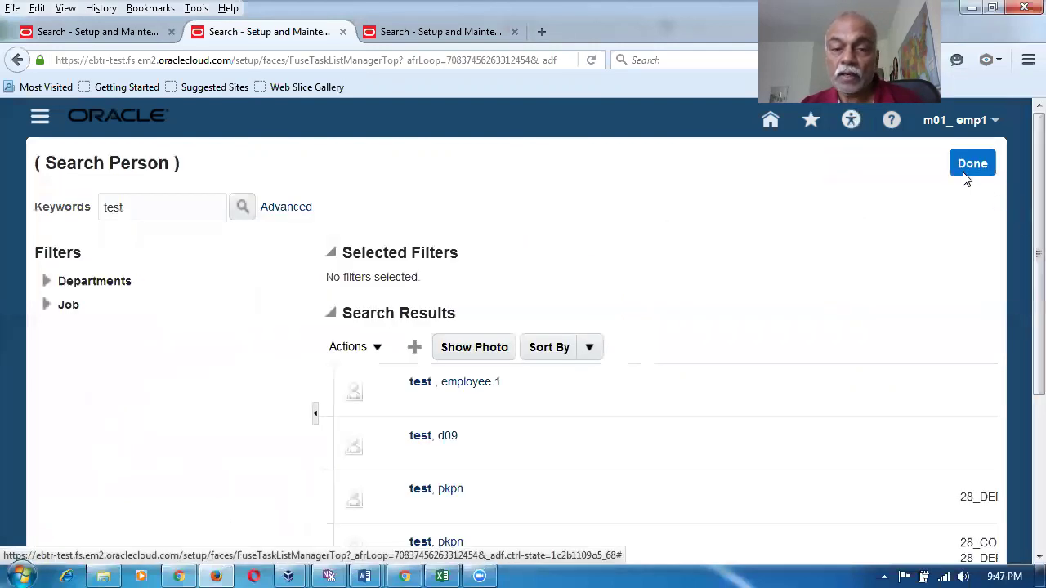
From the Navigator's New Person work area, launch the Hire an Employee task.
{"action": "left_click", "coordinate": [39, 119]}
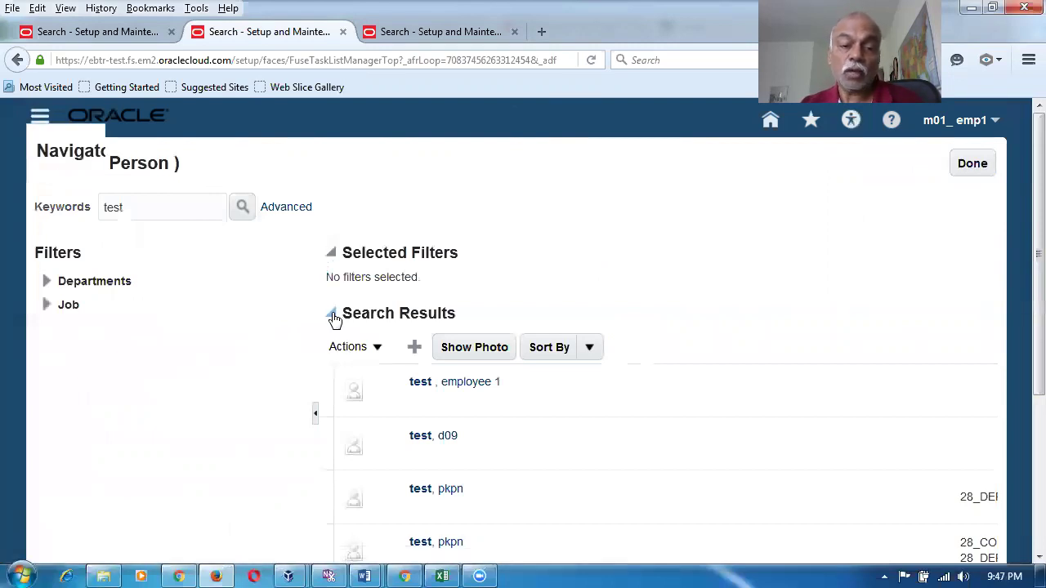
{"action": "scroll", "coordinate": [327, 416], "scroll_direction": "down", "scroll_amount": 2}
{"action": "scroll", "coordinate": [328, 417], "scroll_direction": "down", "scroll_amount": 2}
{"action": "scroll", "coordinate": [329, 416], "scroll_direction": "down", "scroll_amount": 1}
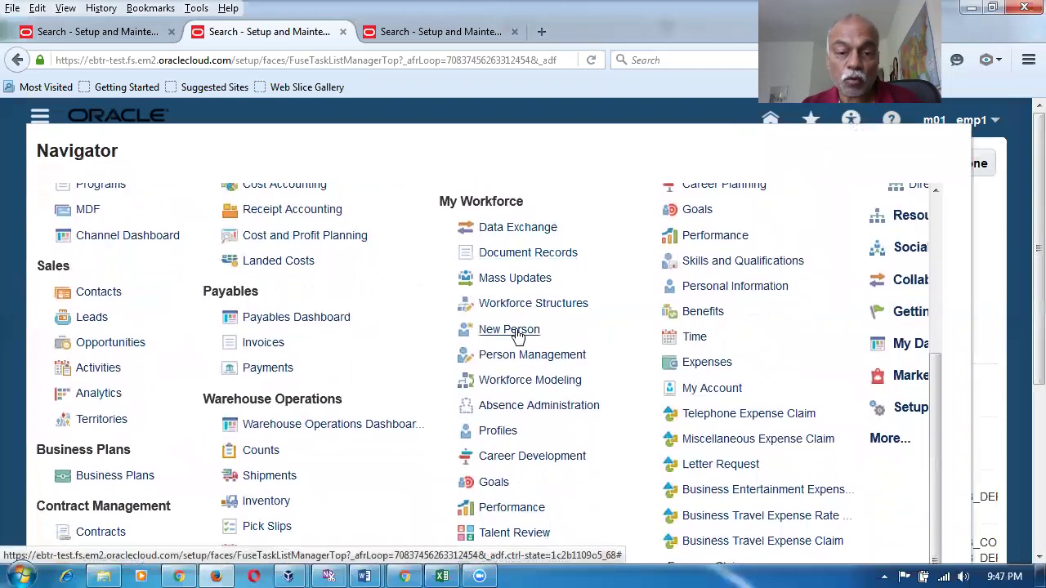
{"action": "left_click", "coordinate": [518, 335]}
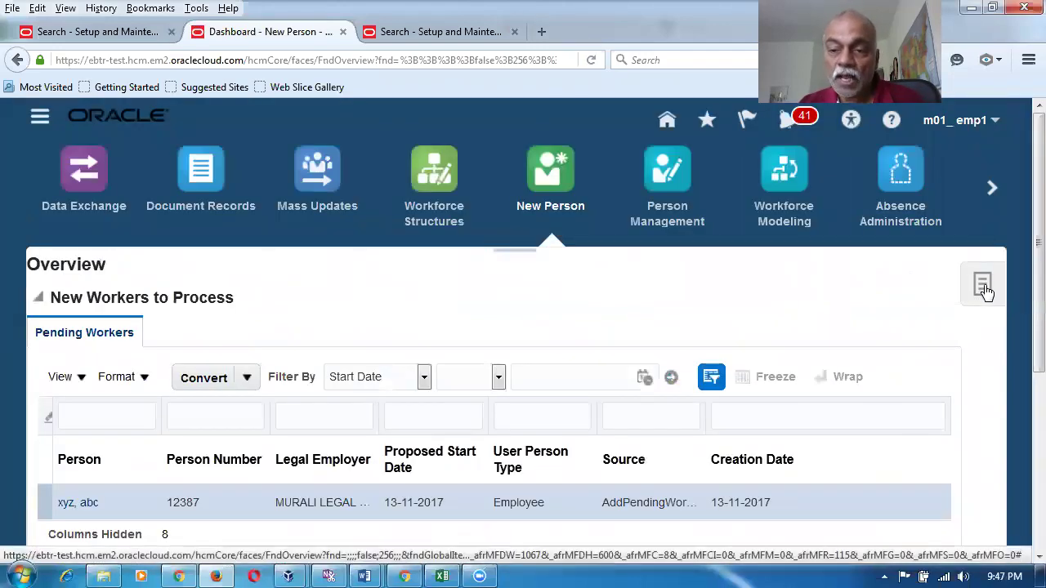
{"action": "left_click", "coordinate": [984, 287]}
{"action": "left_click", "coordinate": [899, 279]}
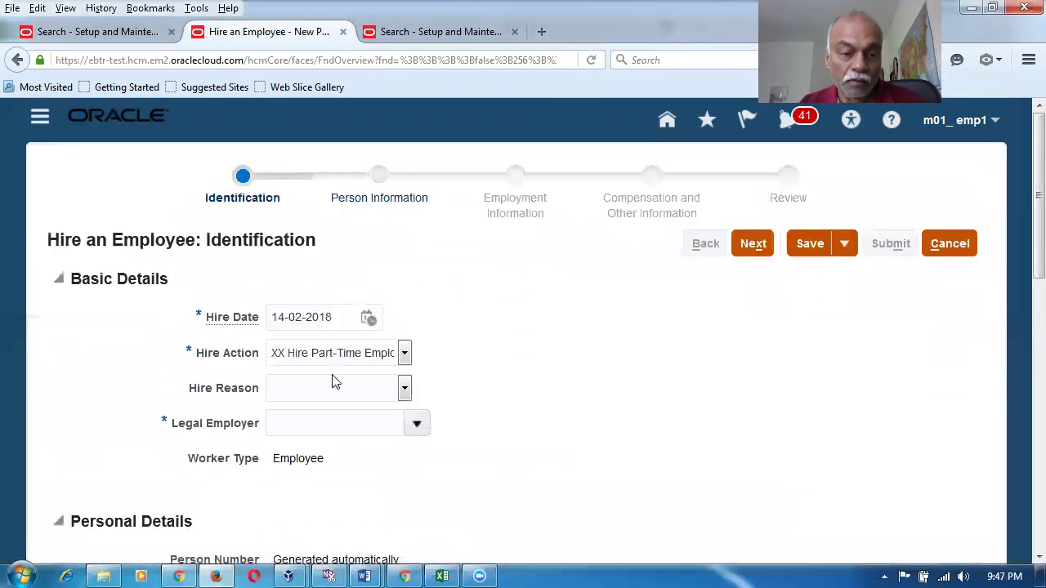
Set a full-time hire action, reason HIRE FULL TIME REQUIREMENT1, and legal employer m01_legal_entity.
{"action": "left_click", "coordinate": [340, 356]}
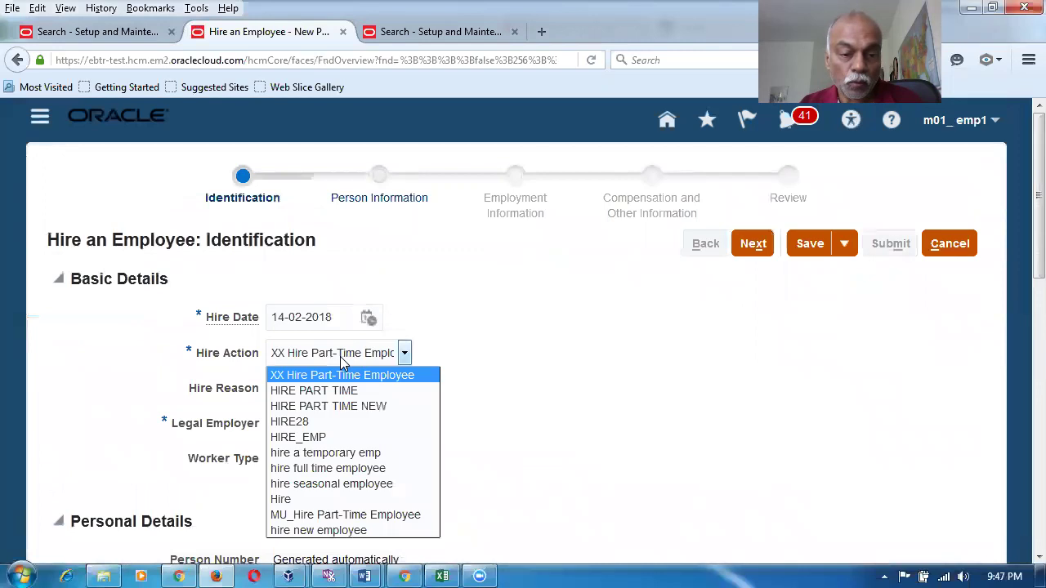
{"action": "left_click", "coordinate": [348, 470]}
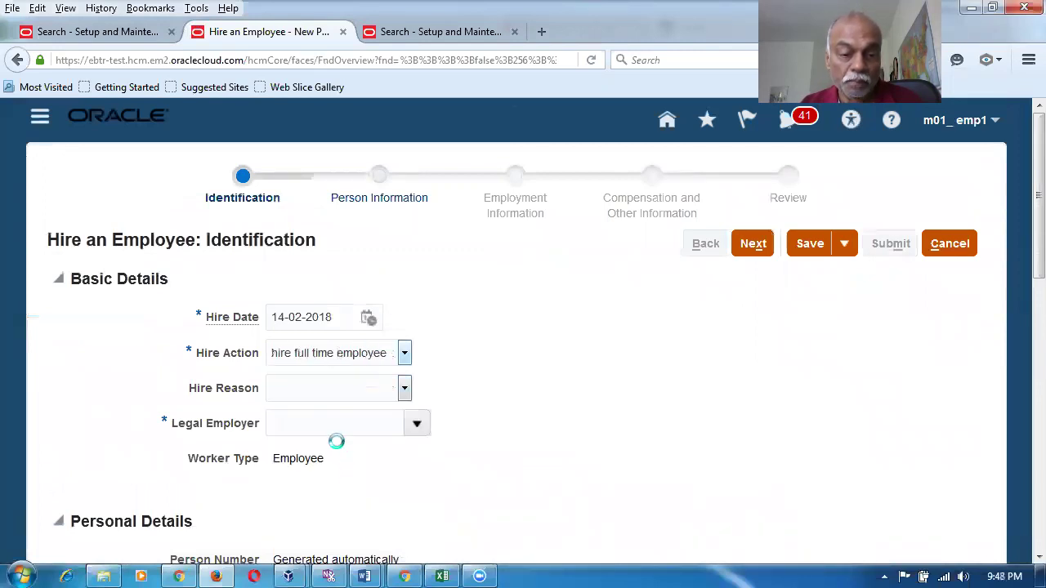
{"action": "left_click", "coordinate": [358, 392]}
{"action": "left_click", "coordinate": [360, 421]}
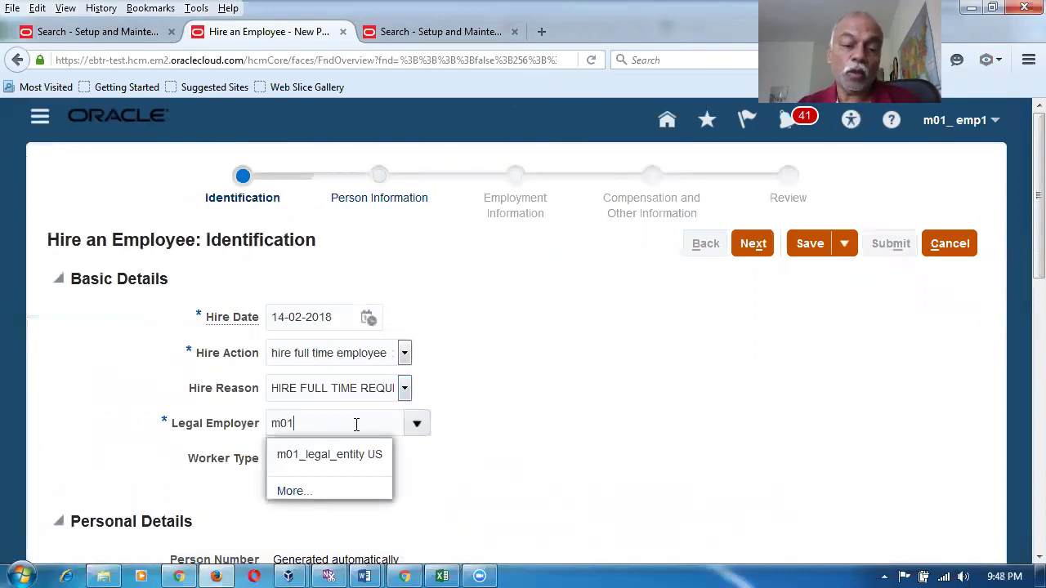
{"action": "left_click", "coordinate": [343, 457]}
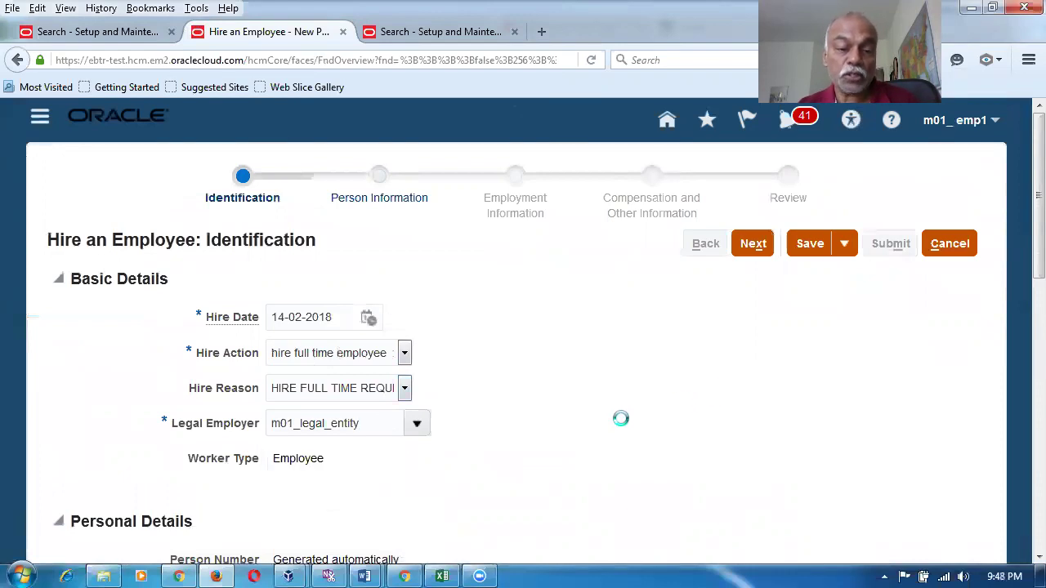
{"action": "scroll", "coordinate": [621, 419], "scroll_direction": "down", "scroll_amount": 4}
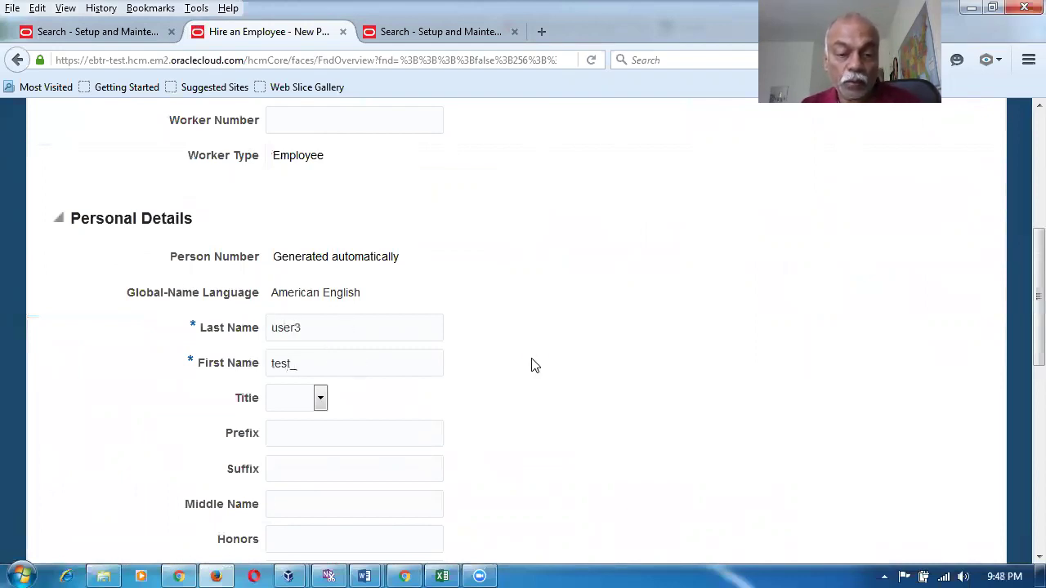
{"action": "scroll", "coordinate": [523, 405], "scroll_direction": "down", "scroll_amount": 4}
{"action": "left_click", "coordinate": [219, 347]}
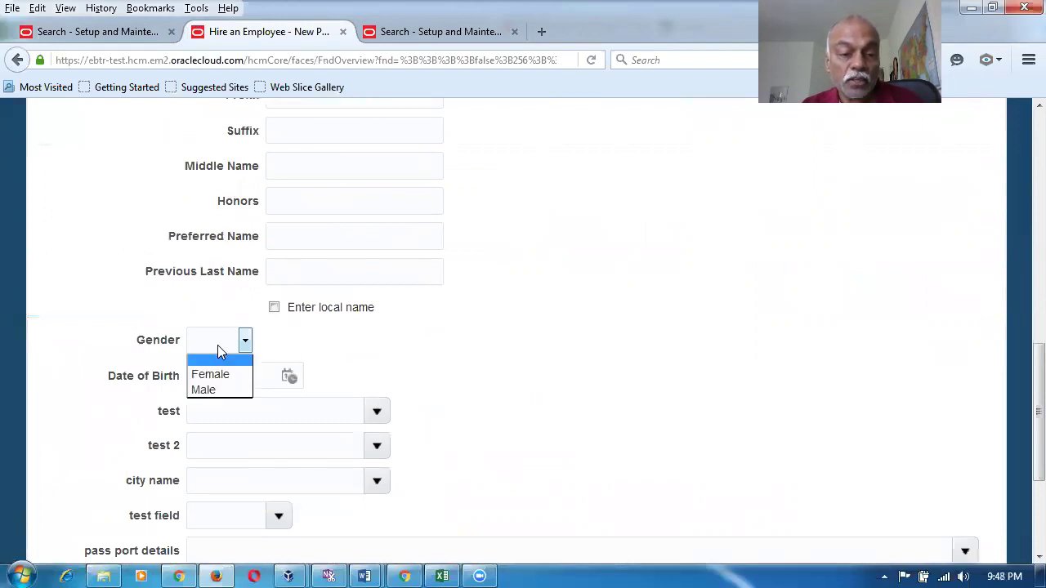
{"action": "left_click", "coordinate": [214, 390]}
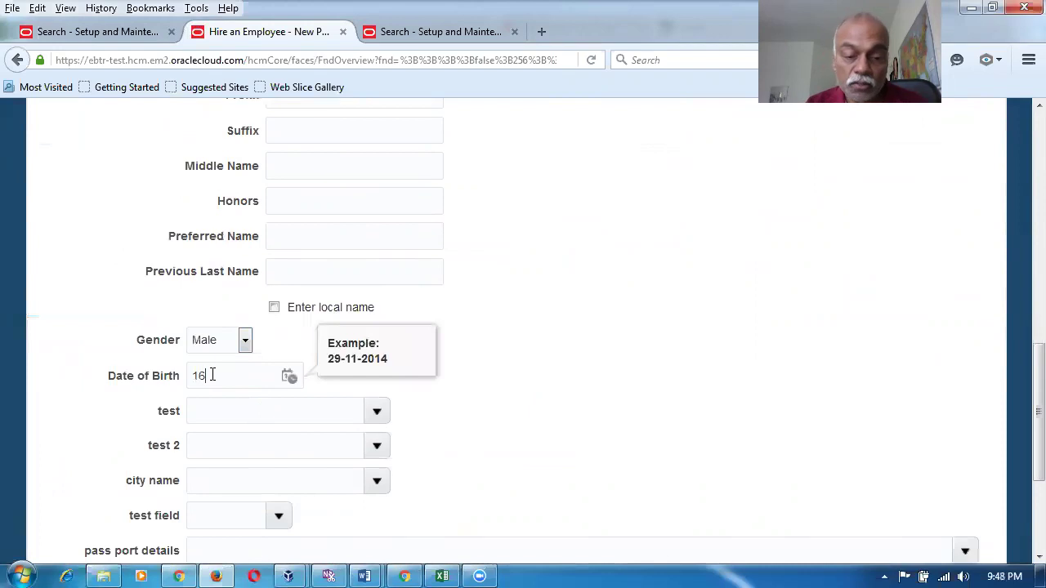
{"action": "left_click", "coordinate": [211, 375]}
{"action": "type", "text": "16-07-60"}
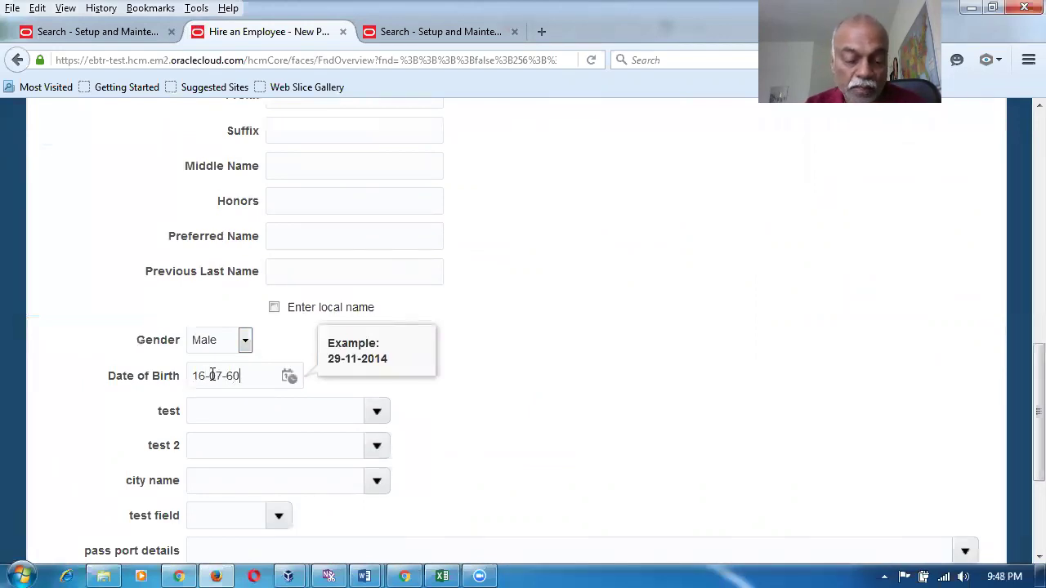
{"action": "key", "text": "Tab"}
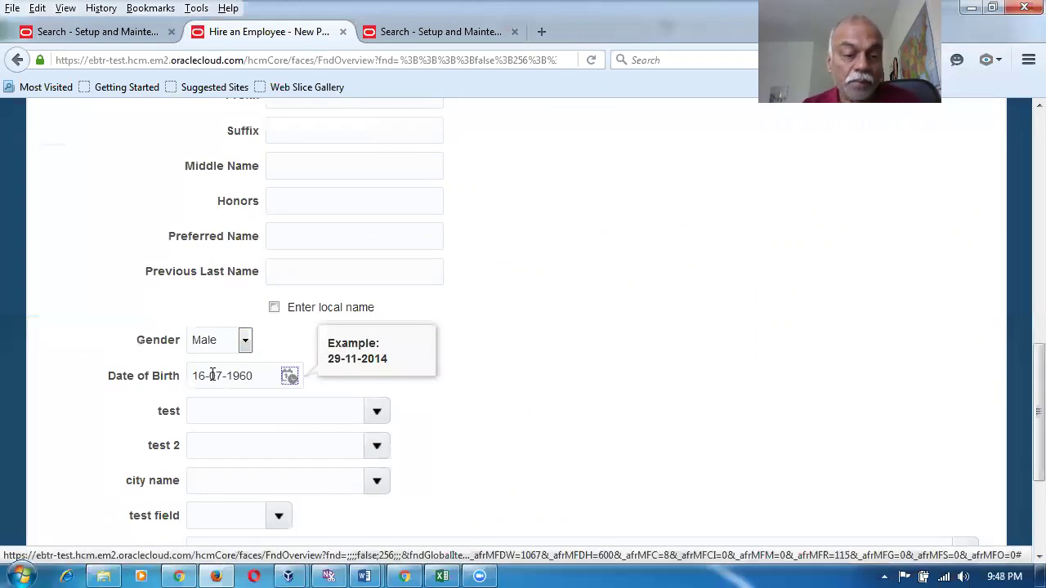
{"action": "scroll", "coordinate": [686, 413], "scroll_direction": "up", "scroll_amount": 3}
{"action": "scroll", "coordinate": [687, 413], "scroll_direction": "up", "scroll_amount": 5}
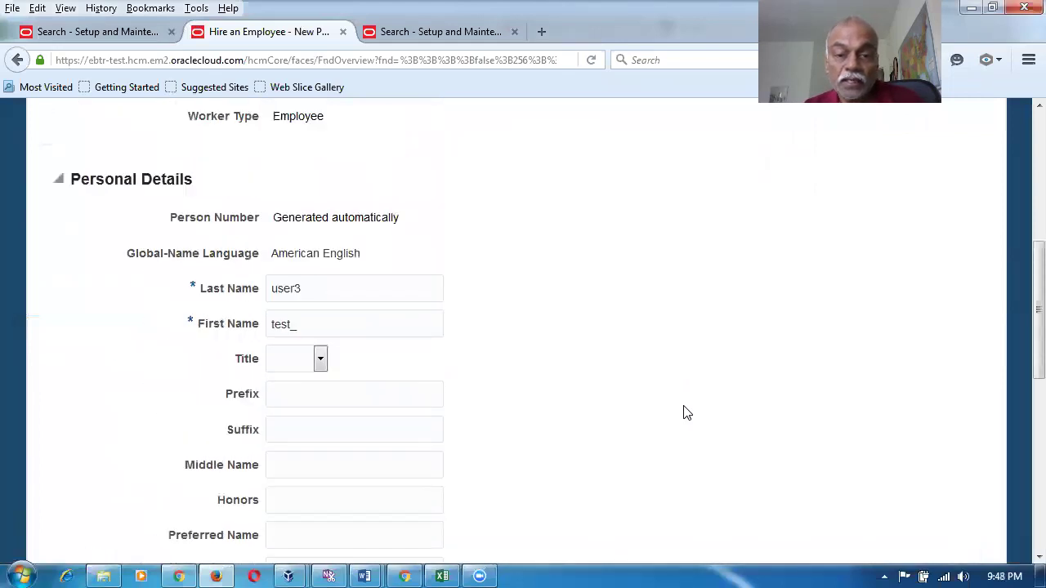
{"action": "left_click", "coordinate": [755, 247]}
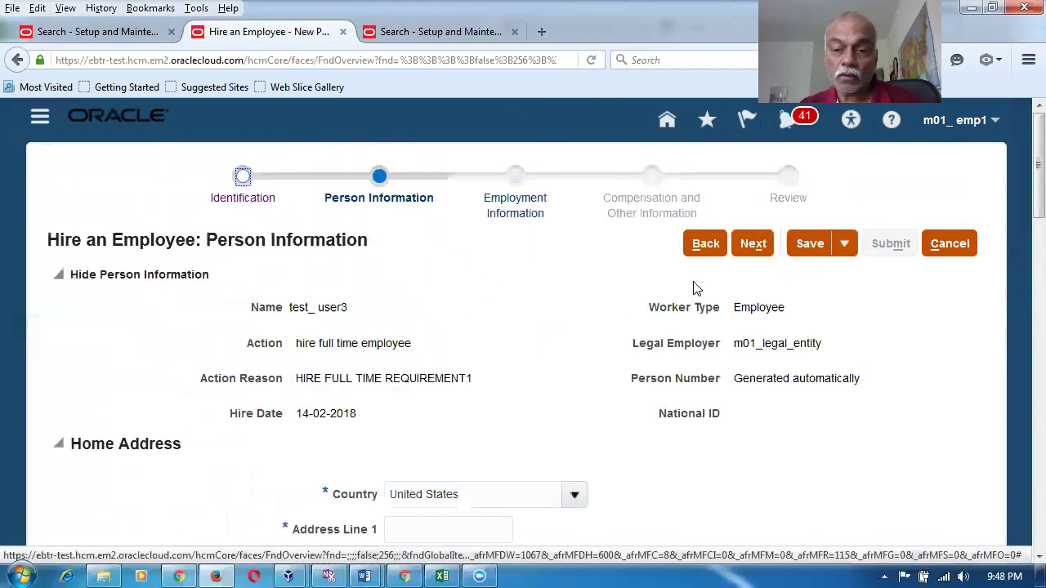
Advance to Employment Information and set assignment status to Active - No Payroll.
{"action": "left_click", "coordinate": [755, 252]}
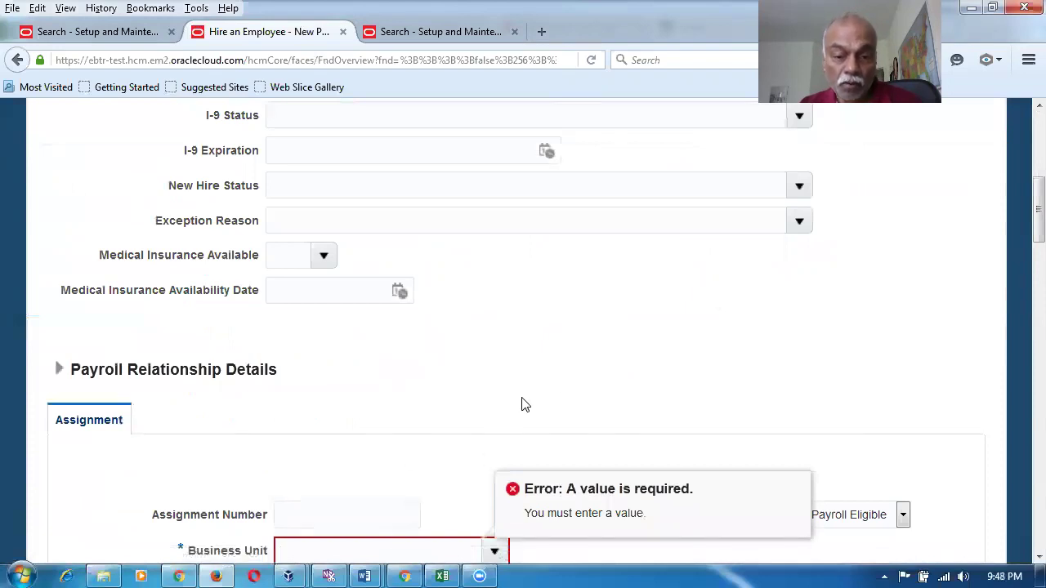
{"action": "scroll", "coordinate": [582, 361], "scroll_direction": "up", "scroll_amount": 5}
{"action": "scroll", "coordinate": [569, 304], "scroll_direction": "up", "scroll_amount": 4}
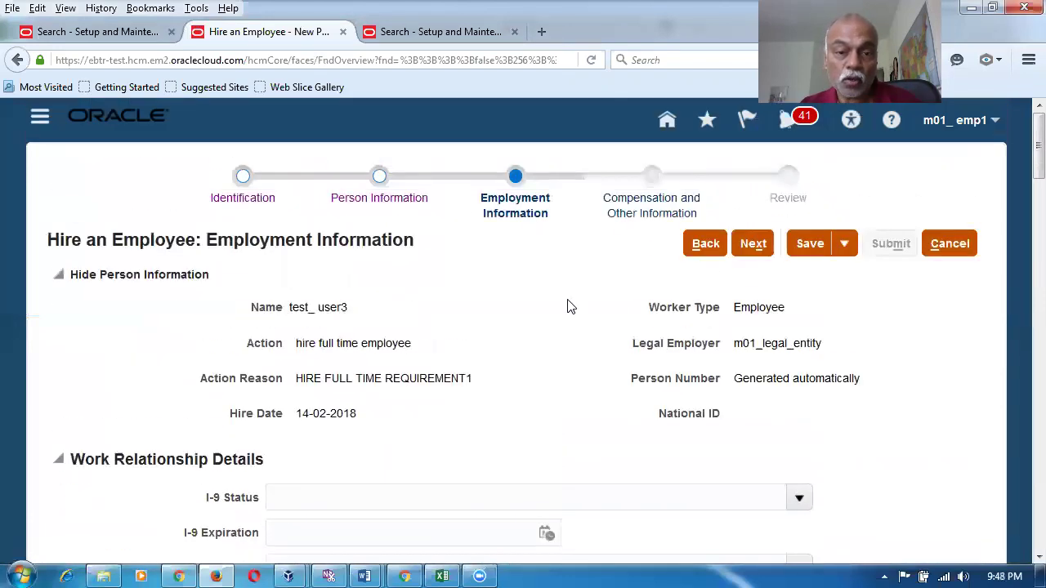
{"action": "scroll", "coordinate": [555, 373], "scroll_direction": "down", "scroll_amount": 5}
{"action": "scroll", "coordinate": [555, 373], "scroll_direction": "down", "scroll_amount": 7}
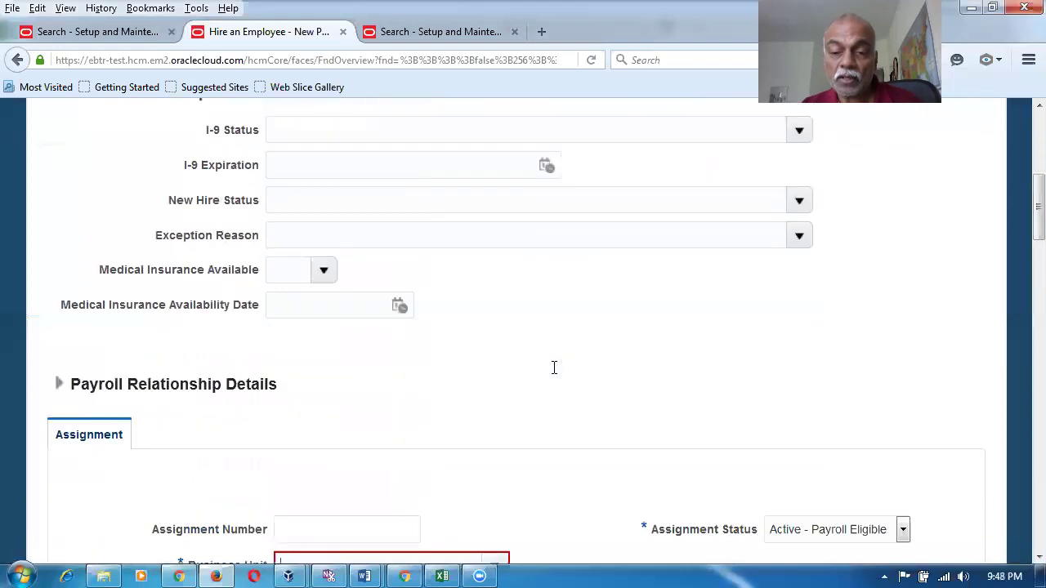
{"action": "left_click", "coordinate": [836, 339]}
{"action": "left_click", "coordinate": [842, 354]}
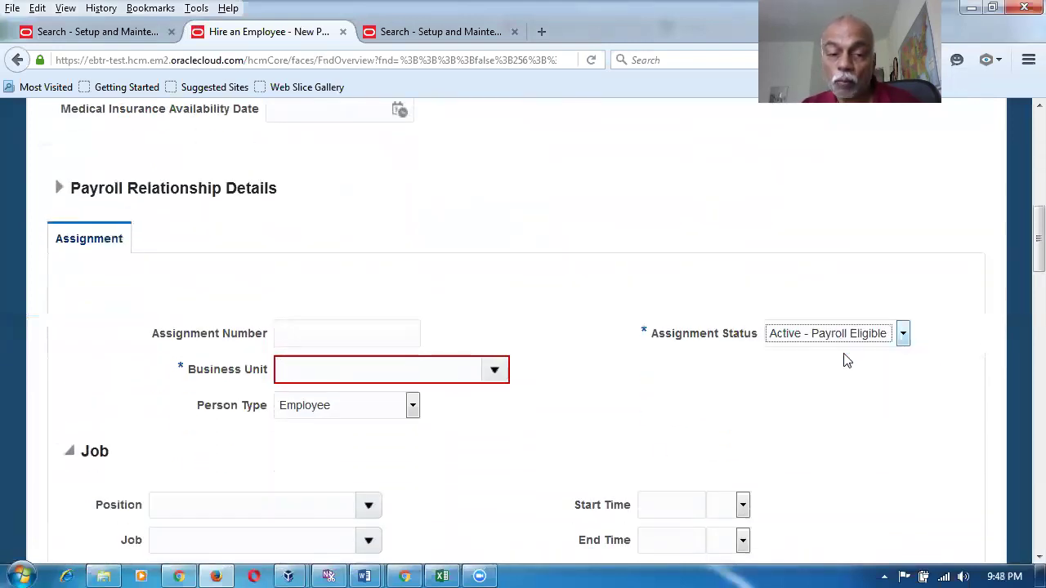
Set business unit m01_business_unit and position m01_mgrm, filling job m01_mgr and department m01_department.
{"action": "left_click", "coordinate": [335, 362]}
{"action": "type", "text": "m01"}
{"action": "key", "text": "Tab"}
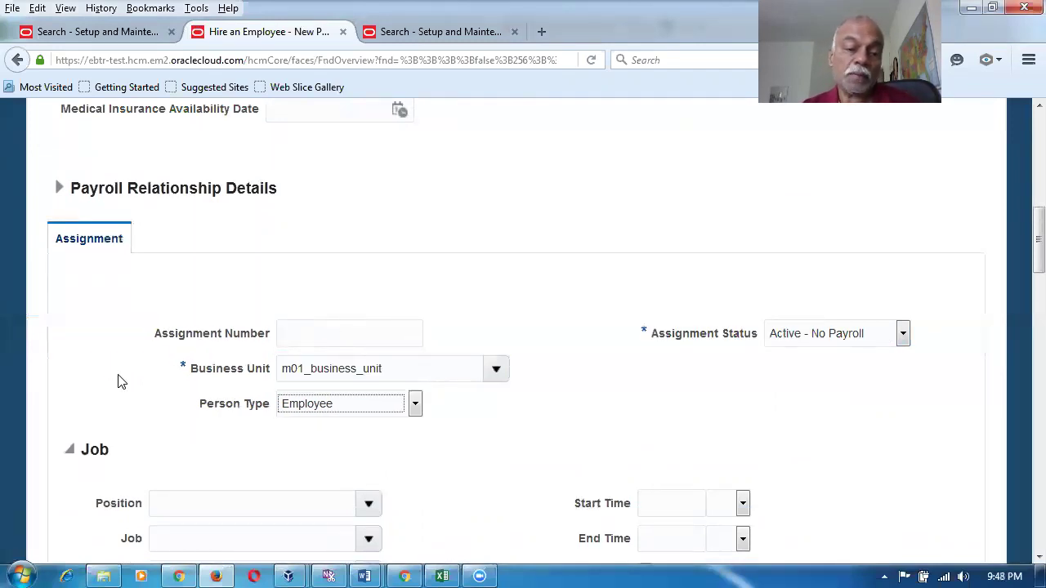
{"action": "scroll", "coordinate": [120, 381], "scroll_direction": "down", "scroll_amount": 3}
{"action": "left_click", "coordinate": [197, 284]}
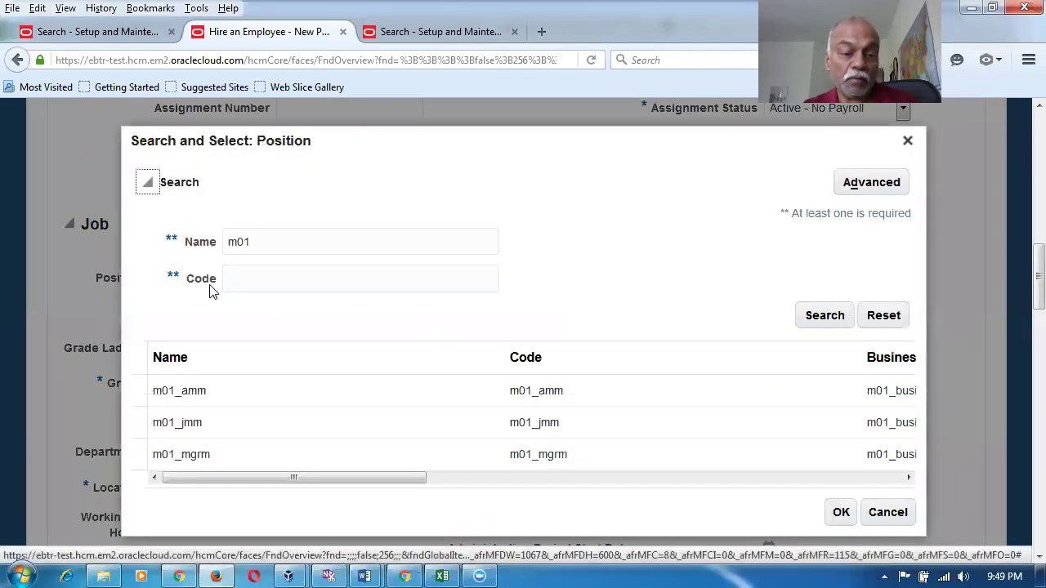
{"action": "left_click", "coordinate": [211, 456]}
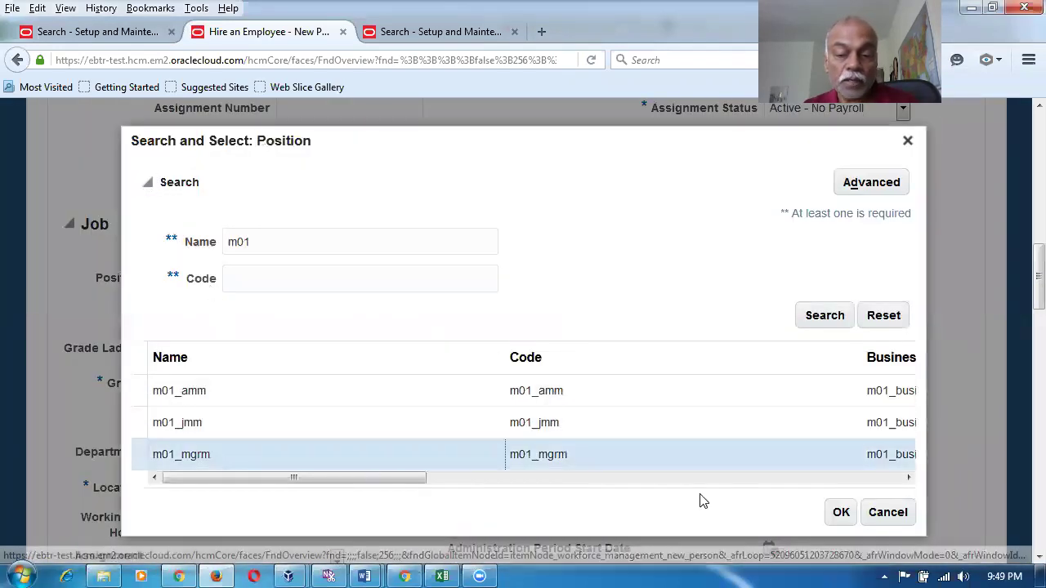
{"action": "left_click", "coordinate": [841, 512]}
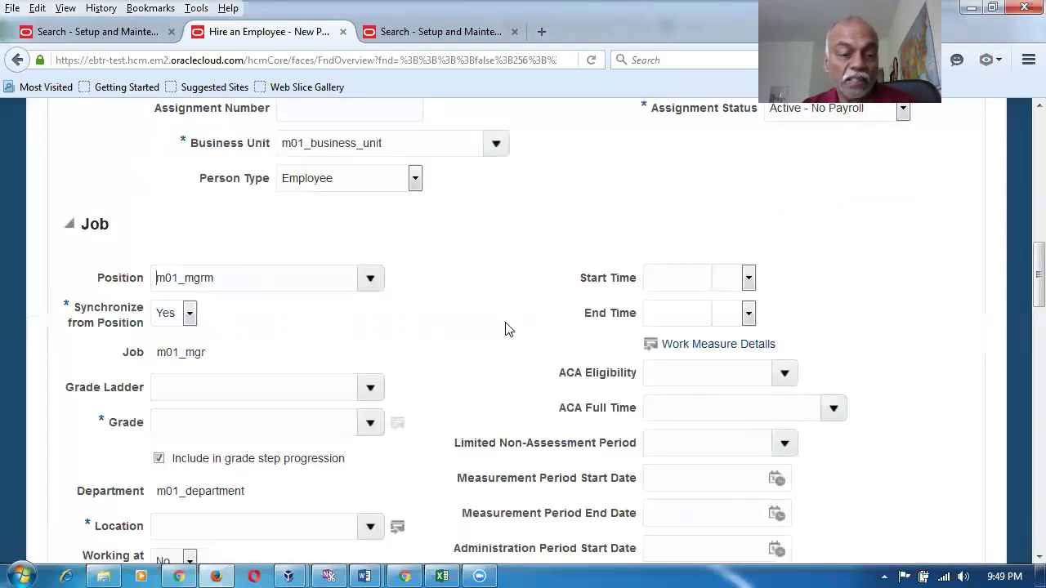
{"action": "scroll", "coordinate": [507, 331], "scroll_direction": "down", "scroll_amount": 6}
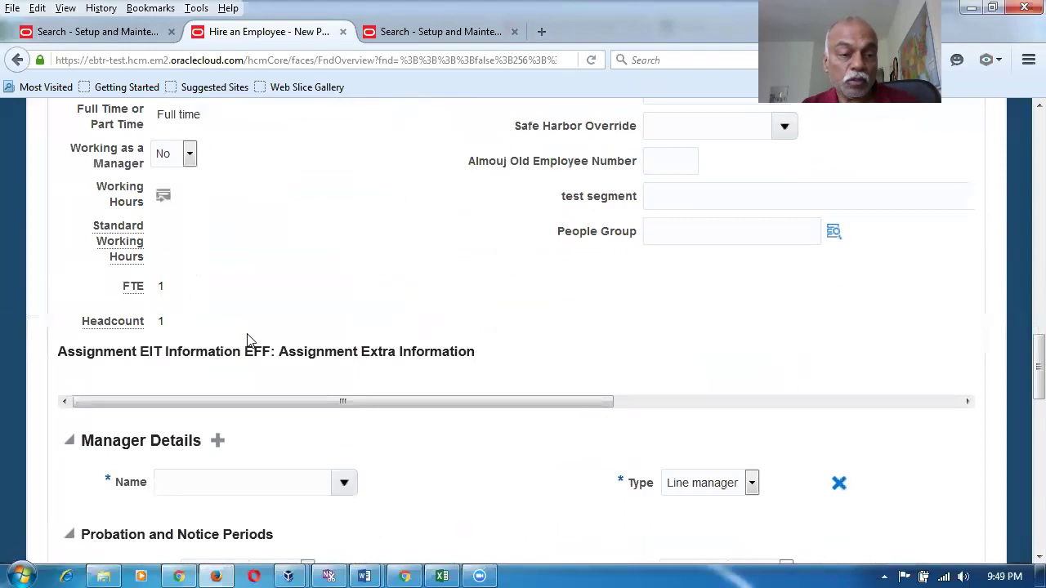
{"action": "scroll", "coordinate": [250, 339], "scroll_direction": "down", "scroll_amount": 3}
{"action": "scroll", "coordinate": [368, 335], "scroll_direction": "down", "scroll_amount": 3}
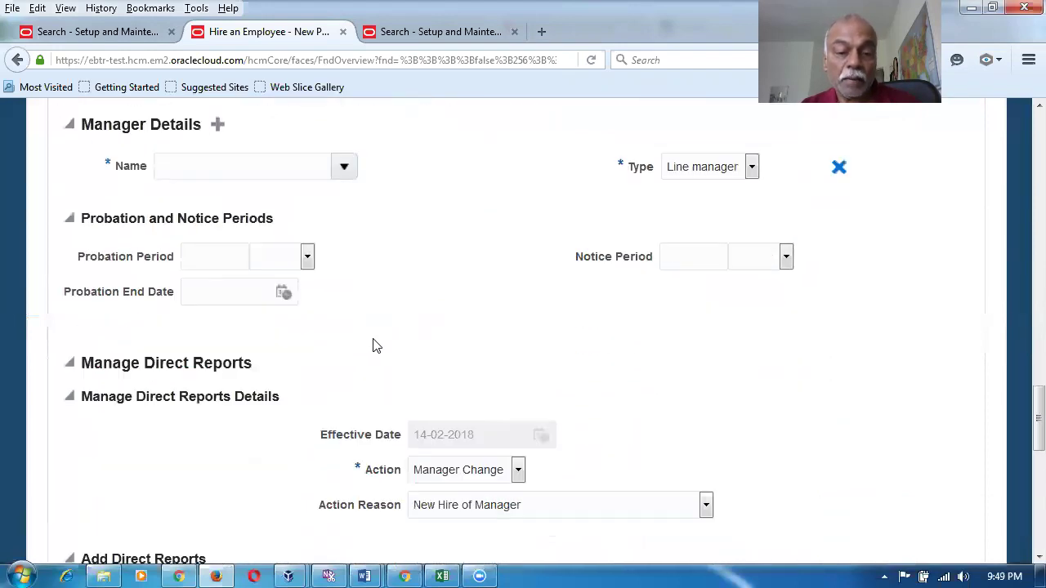
{"action": "scroll", "coordinate": [381, 351], "scroll_direction": "up", "scroll_amount": 12}
{"action": "scroll", "coordinate": [388, 351], "scroll_direction": "up", "scroll_amount": 10}
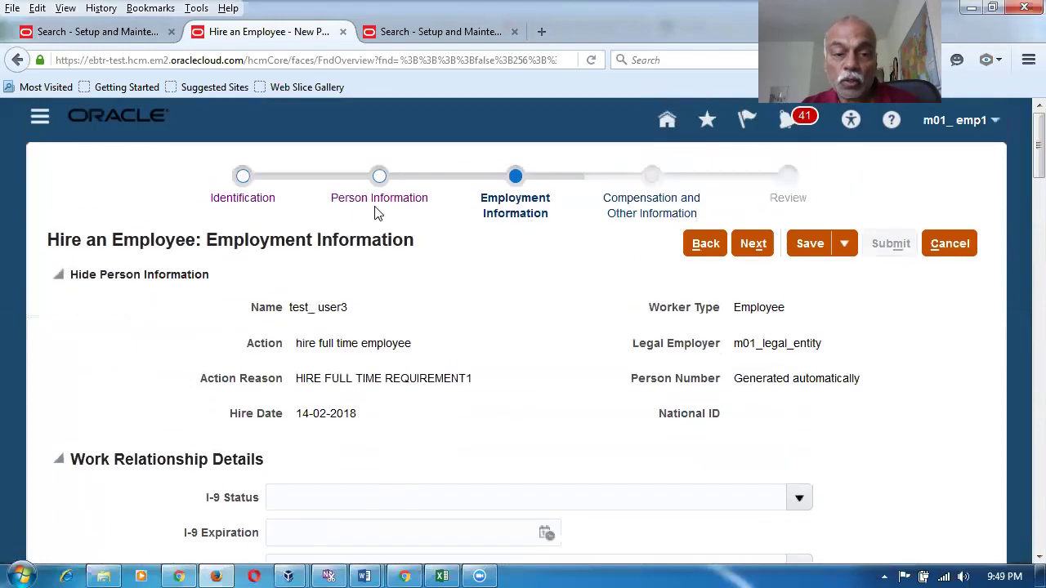
Review Person Information, then move forward past Employment Information to Compensation and Other Information.
{"action": "left_click", "coordinate": [706, 243]}
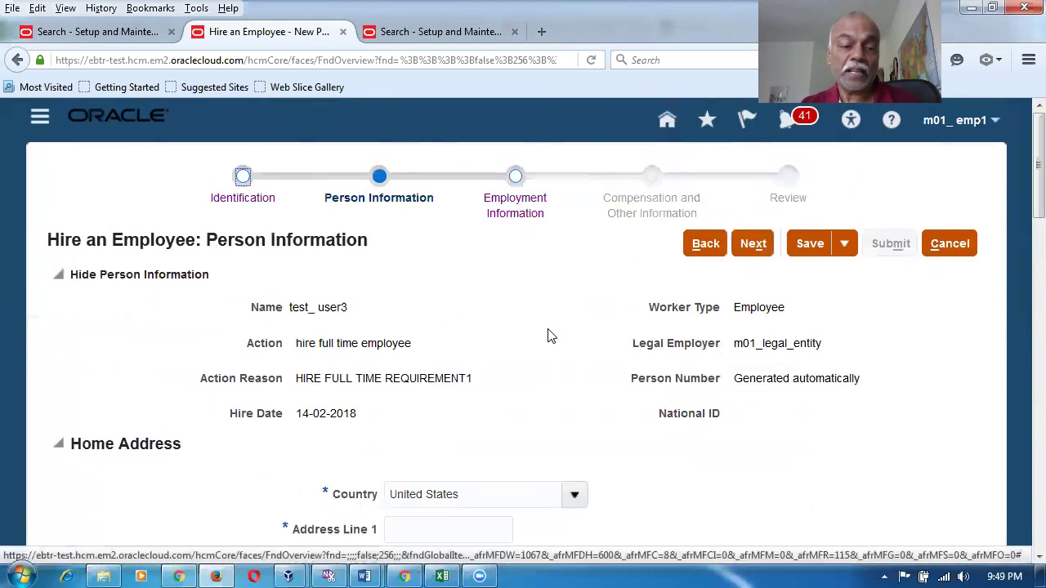
{"action": "scroll", "coordinate": [539, 335], "scroll_direction": "down", "scroll_amount": 3}
{"action": "scroll", "coordinate": [446, 311], "scroll_direction": "down", "scroll_amount": 4}
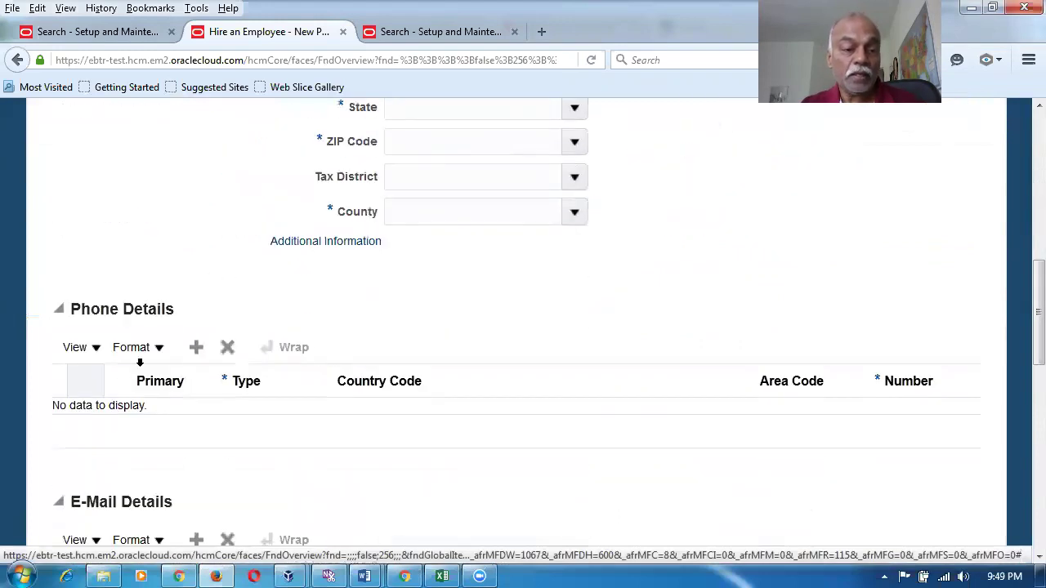
{"action": "scroll", "coordinate": [211, 362], "scroll_direction": "down", "scroll_amount": 3}
{"action": "scroll", "coordinate": [214, 370], "scroll_direction": "down", "scroll_amount": 6}
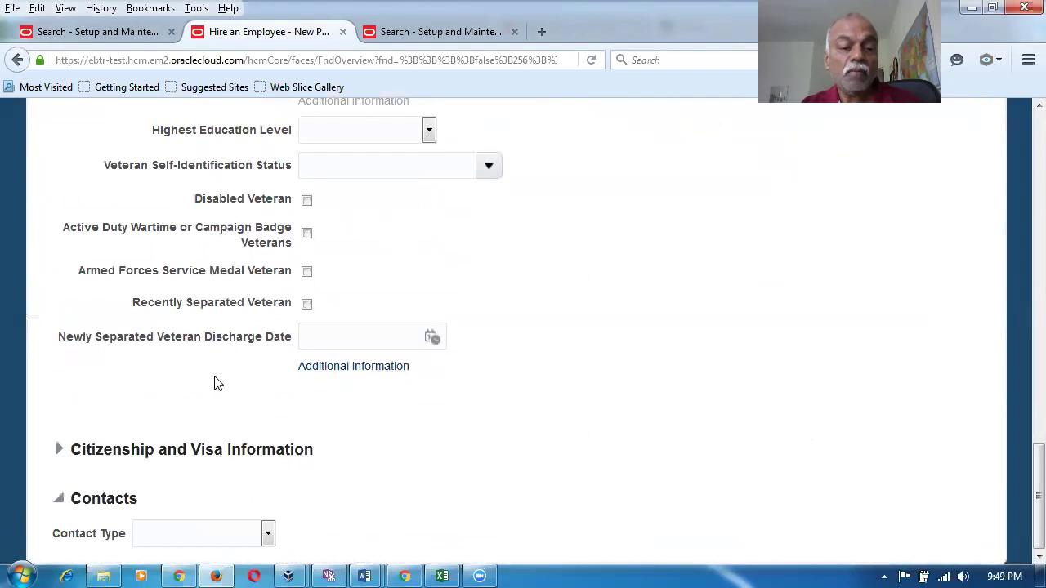
{"action": "scroll", "coordinate": [216, 381], "scroll_direction": "up", "scroll_amount": 15}
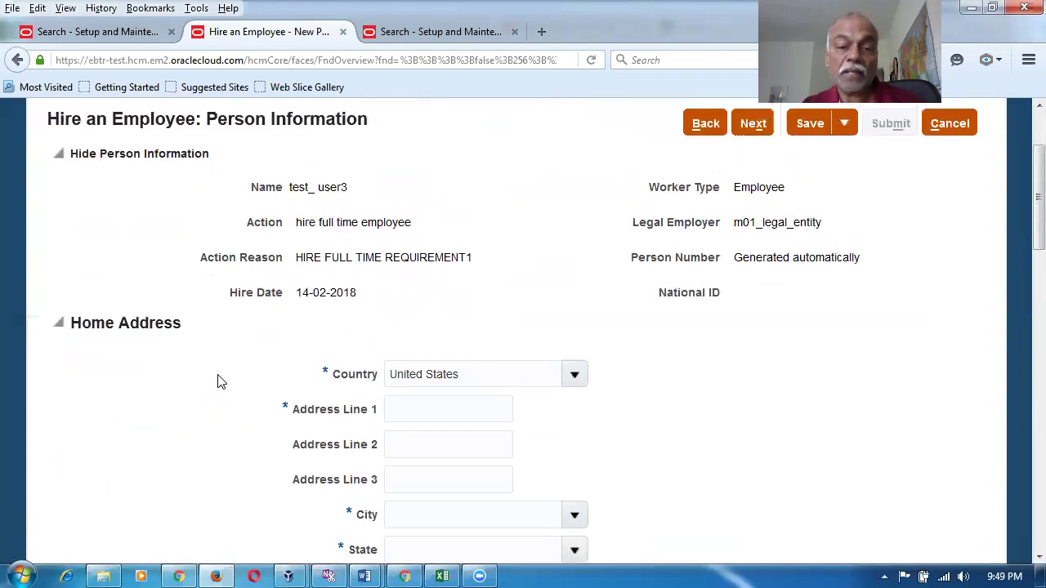
{"action": "left_click", "coordinate": [748, 248]}
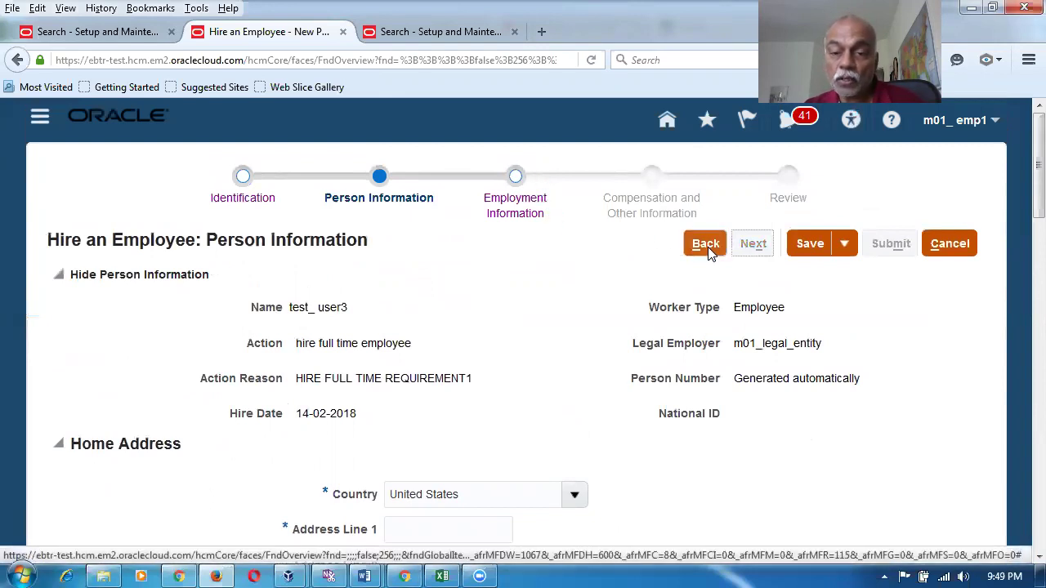
{"action": "left_click", "coordinate": [753, 249]}
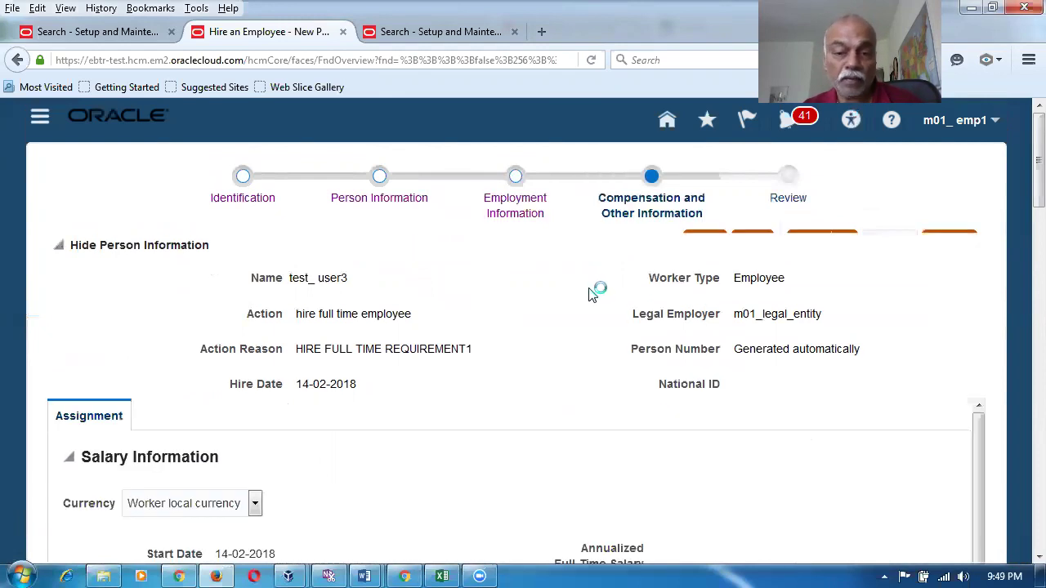
{"action": "left_click", "coordinate": [769, 250]}
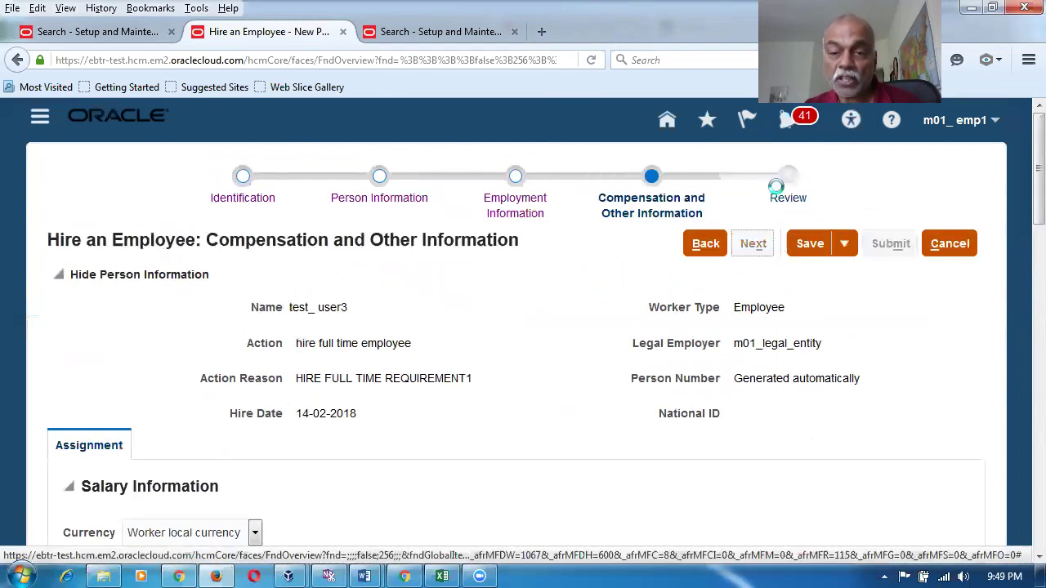
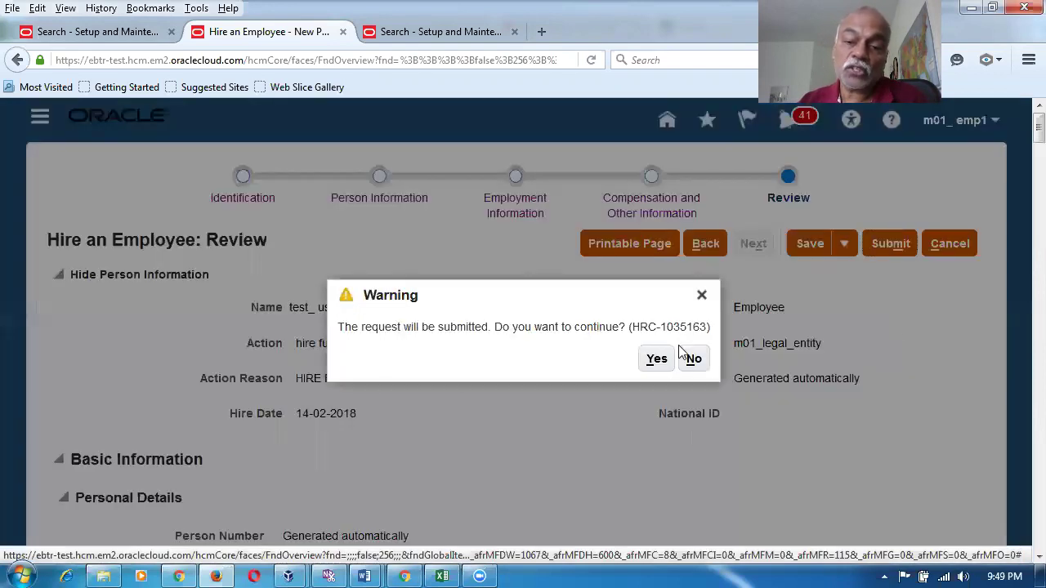
Submit the new employee hire, confirm the warning and acknowledgement, and go to Person Management.
{"action": "left_click", "coordinate": [656, 360]}
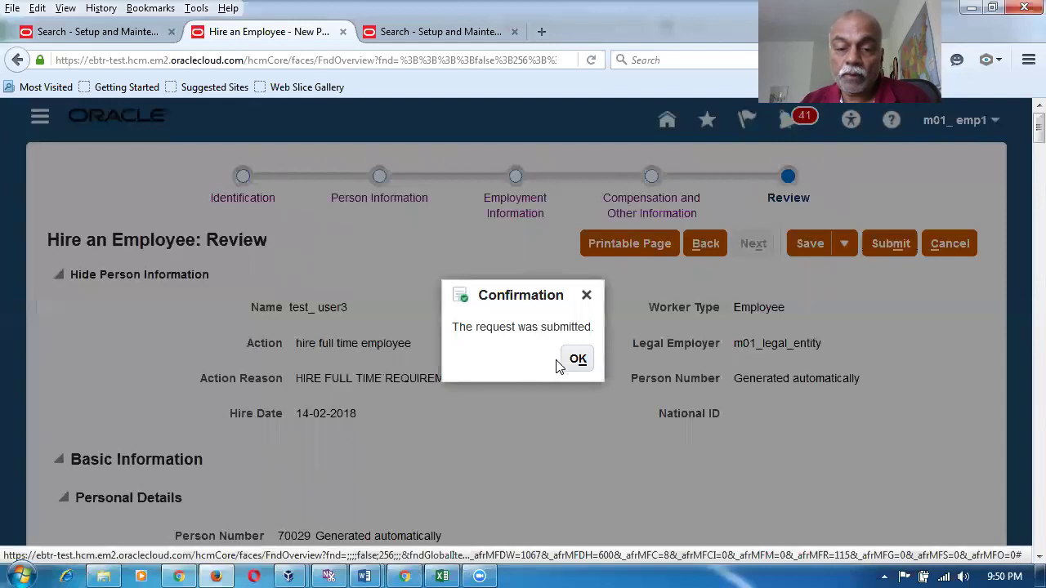
{"action": "left_click", "coordinate": [575, 360]}
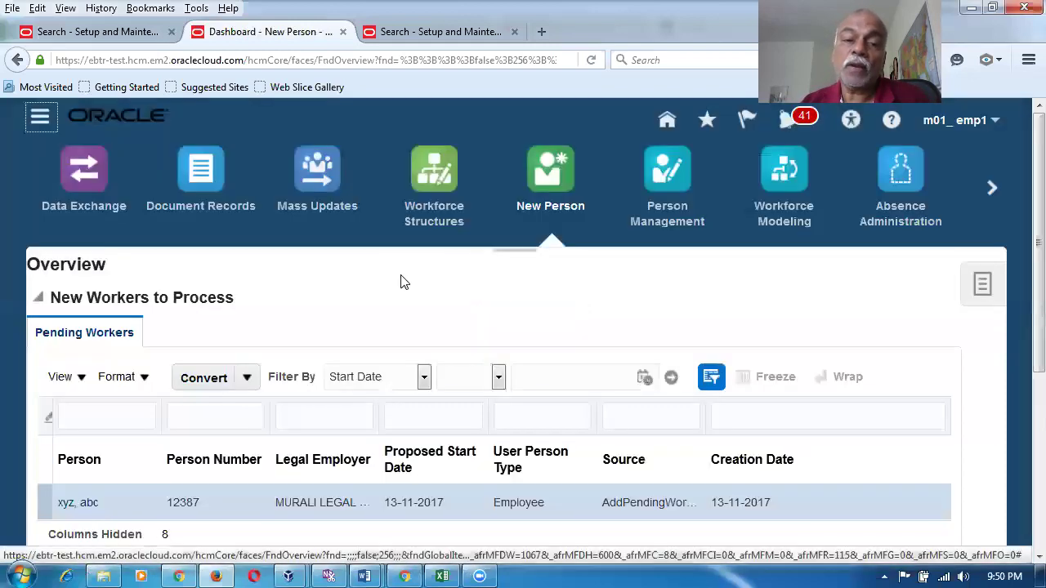
{"action": "left_click", "coordinate": [677, 175]}
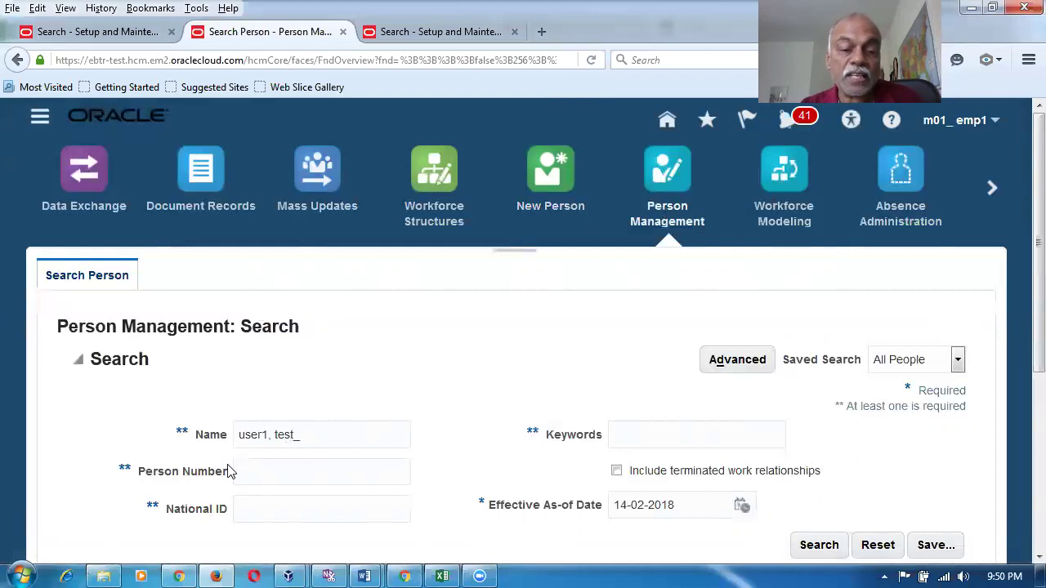
Search Person Management for test_user1 by editing the Name field.
{"action": "left_click", "coordinate": [820, 544]}
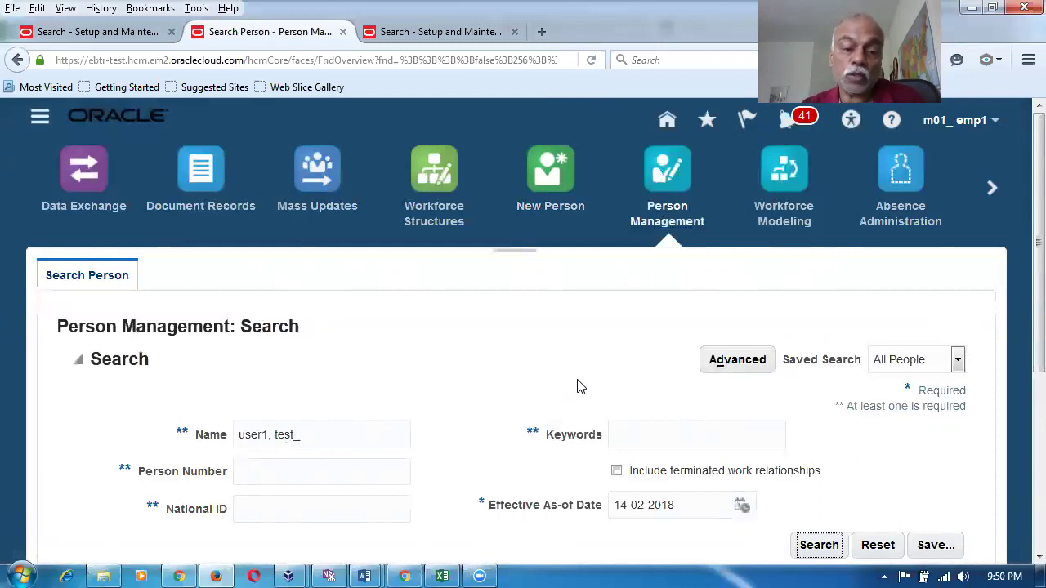
{"action": "scroll", "coordinate": [479, 362], "scroll_direction": "down", "scroll_amount": 5}
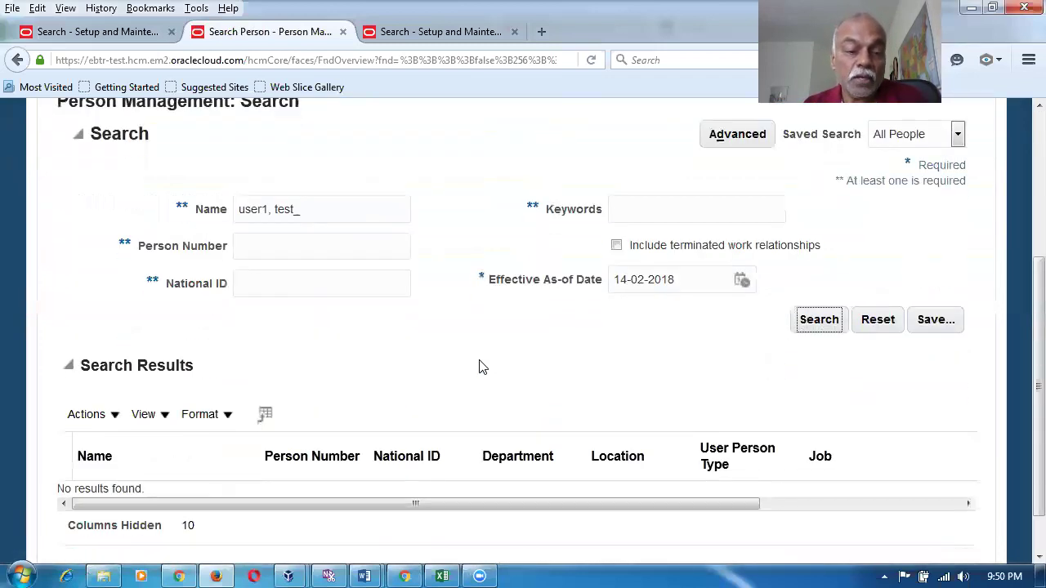
{"action": "left_click", "coordinate": [828, 322]}
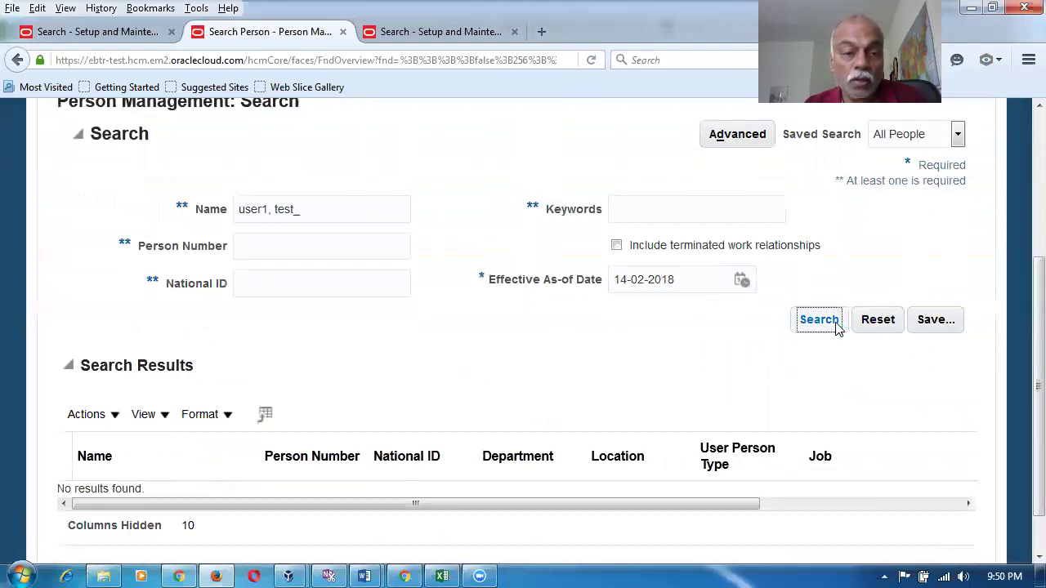
{"action": "left_click", "coordinate": [260, 211]}
{"action": "key", "text": "Delete"}
{"action": "key", "text": "Delete"}
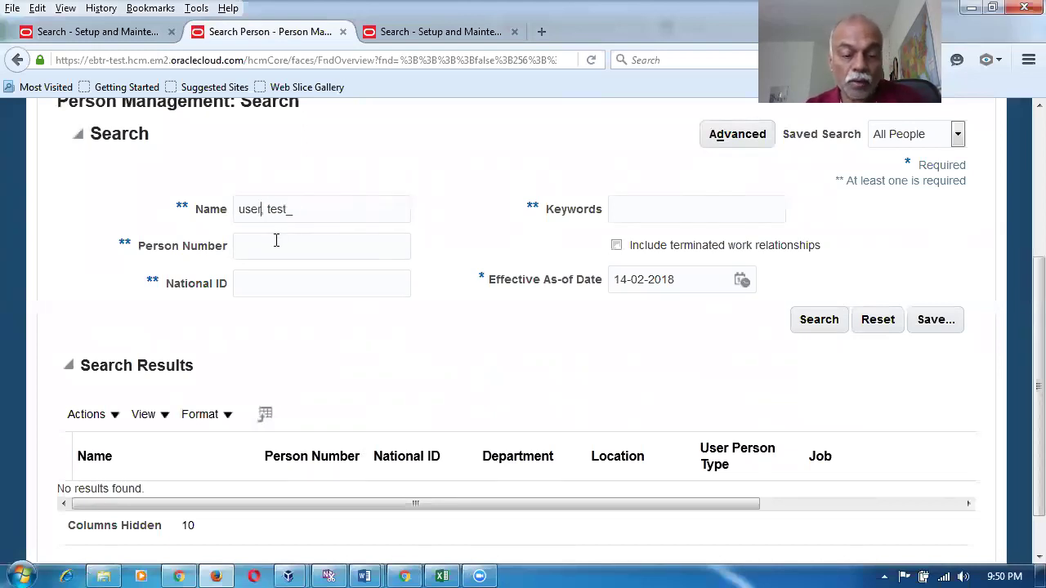
{"action": "type", "text": "1,"}
{"action": "key", "text": "Down"}
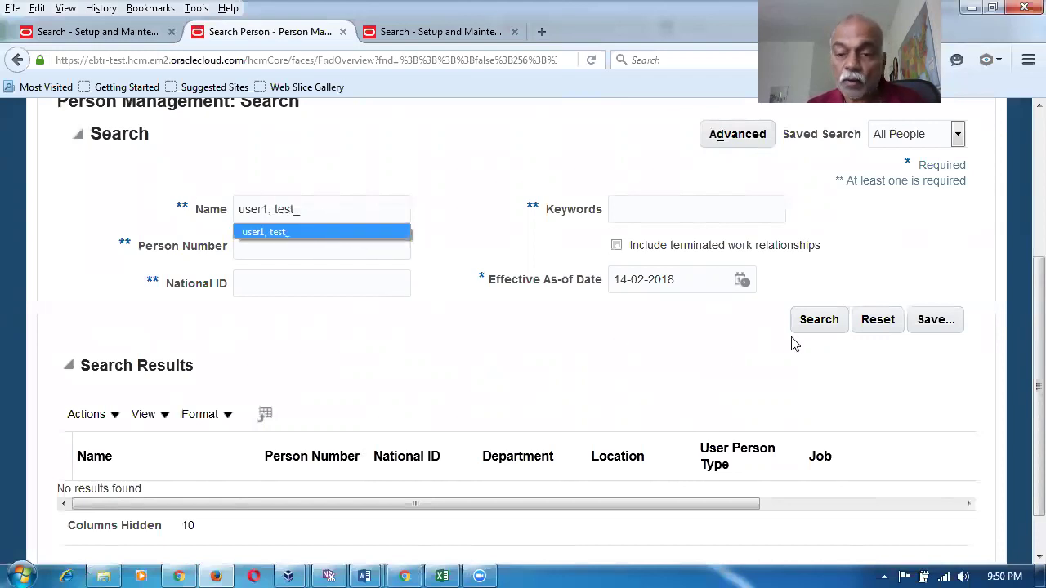
{"action": "left_click", "coordinate": [821, 321]}
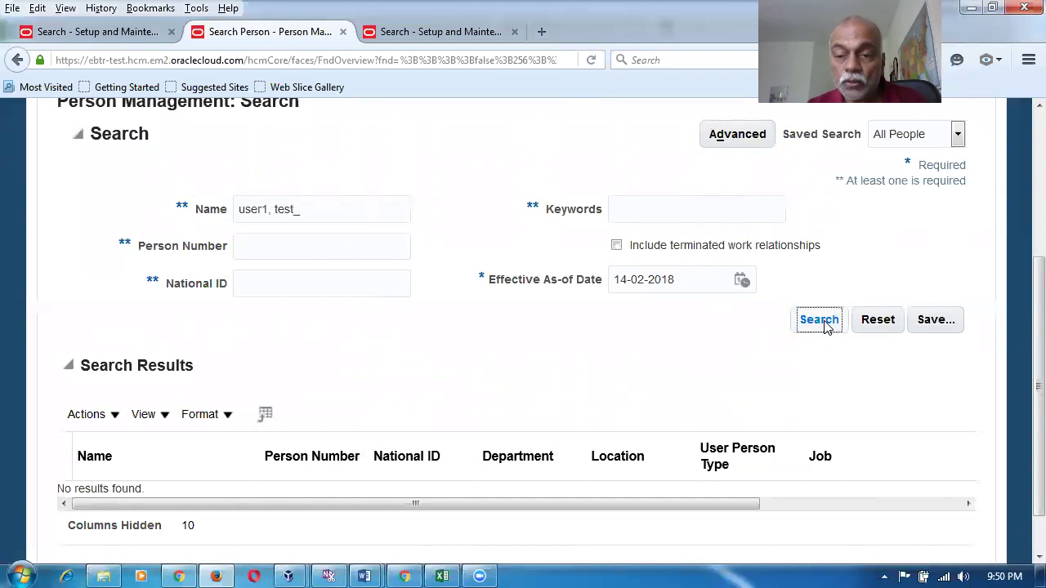
Re-run the name search for test_user2, then again for test_user1.
{"action": "left_click", "coordinate": [267, 211]}
{"action": "key", "text": "BackSpace"}
{"action": "type", "text": "2"}
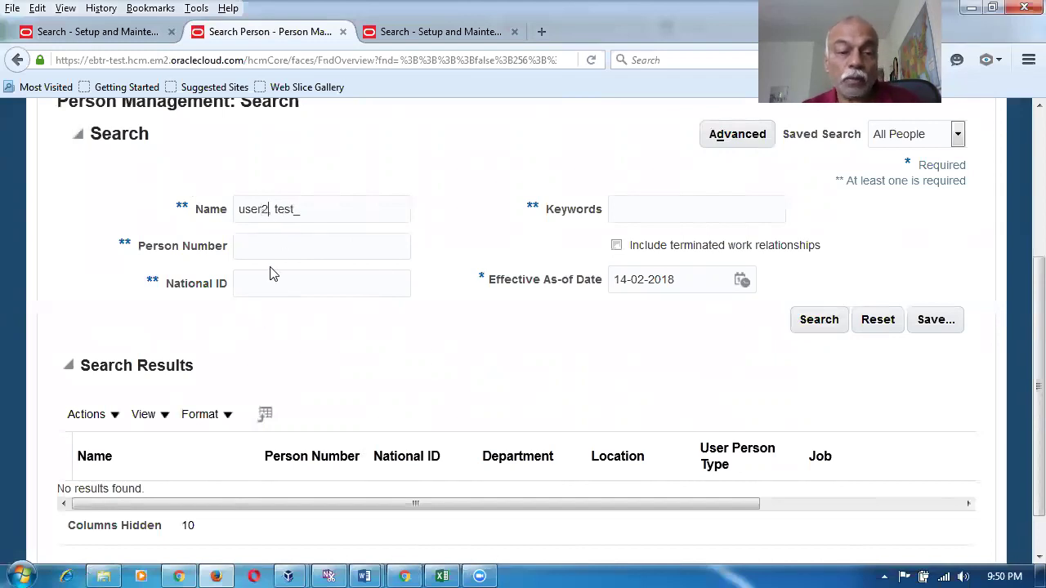
{"action": "left_click", "coordinate": [820, 329]}
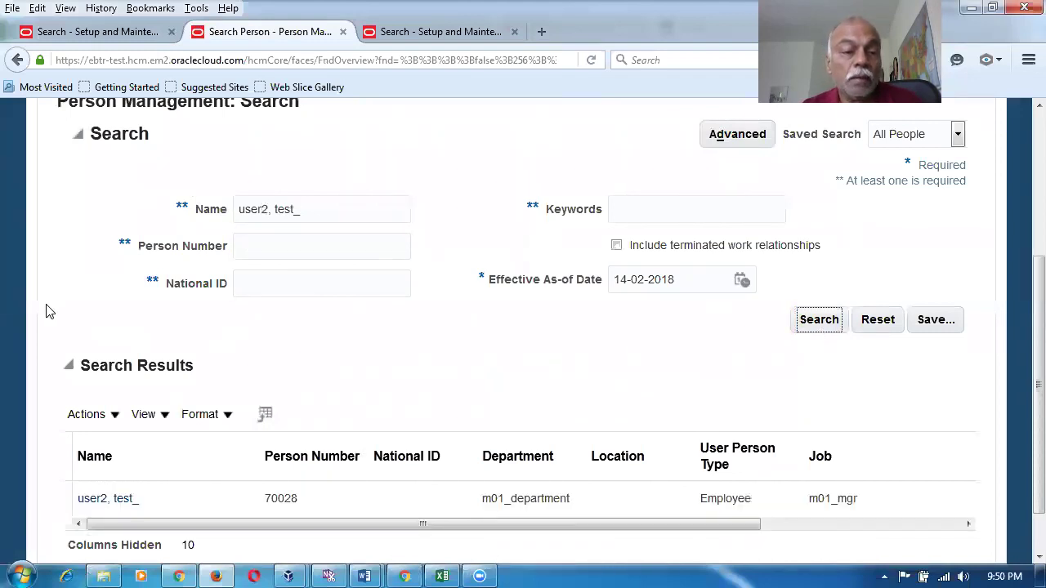
{"action": "left_click", "coordinate": [263, 211]}
{"action": "key", "text": "Delete"}
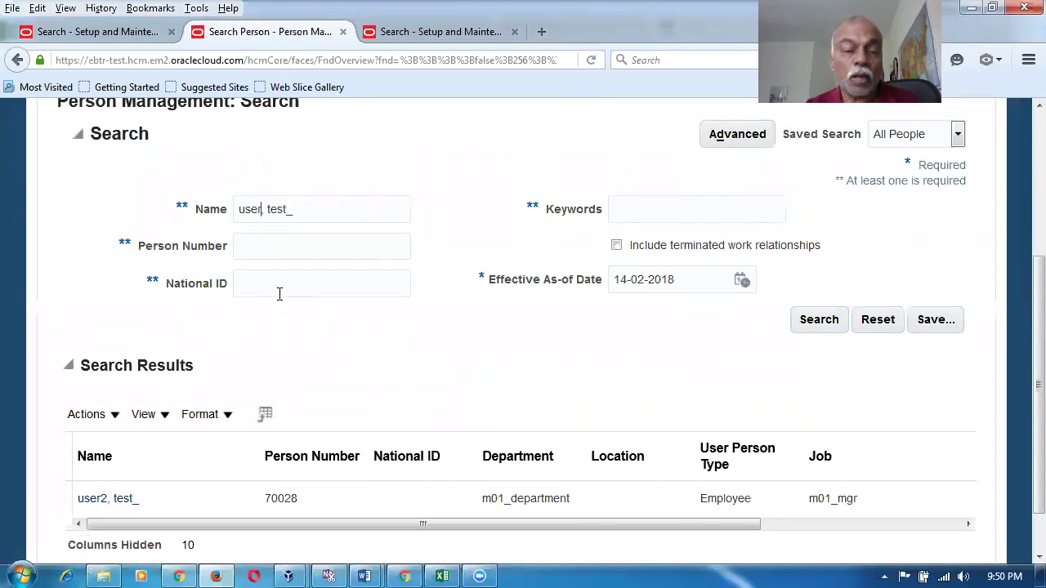
{"action": "type", "text": "1"}
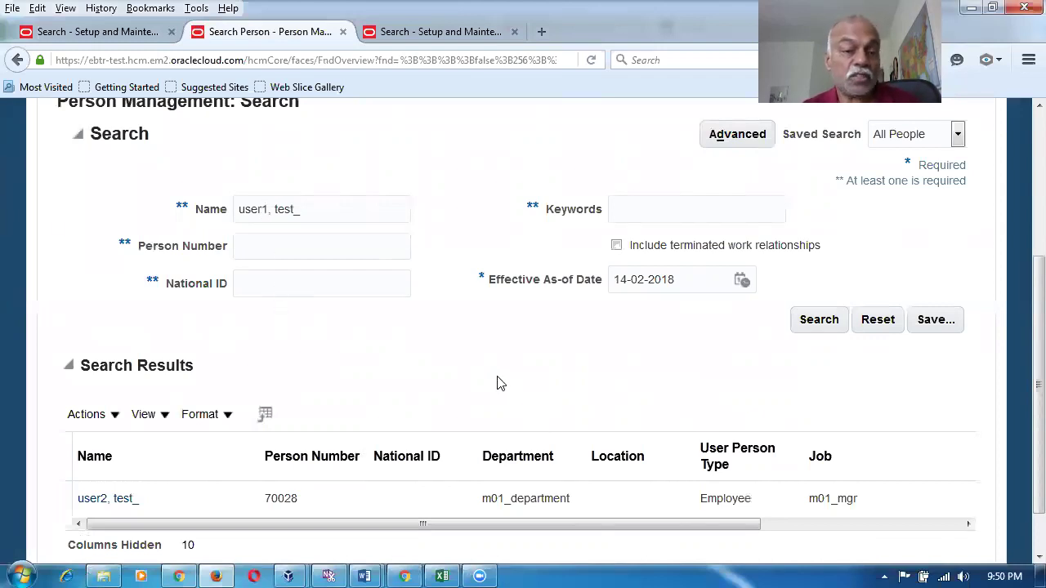
{"action": "left_click", "coordinate": [810, 324]}
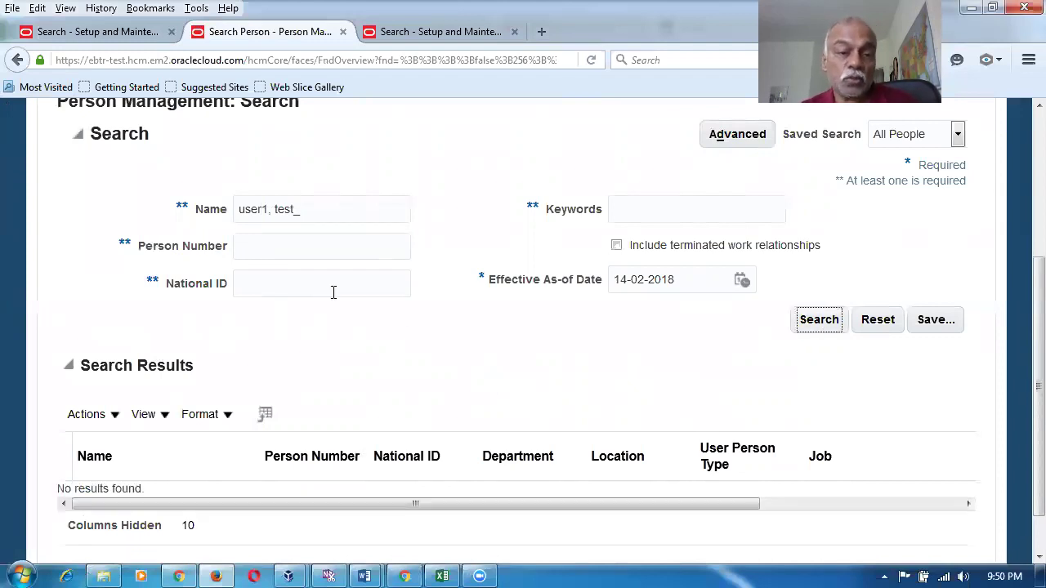
Search for test_user2 and open their Manage Employment record from the results.
{"action": "left_click", "coordinate": [265, 211]}
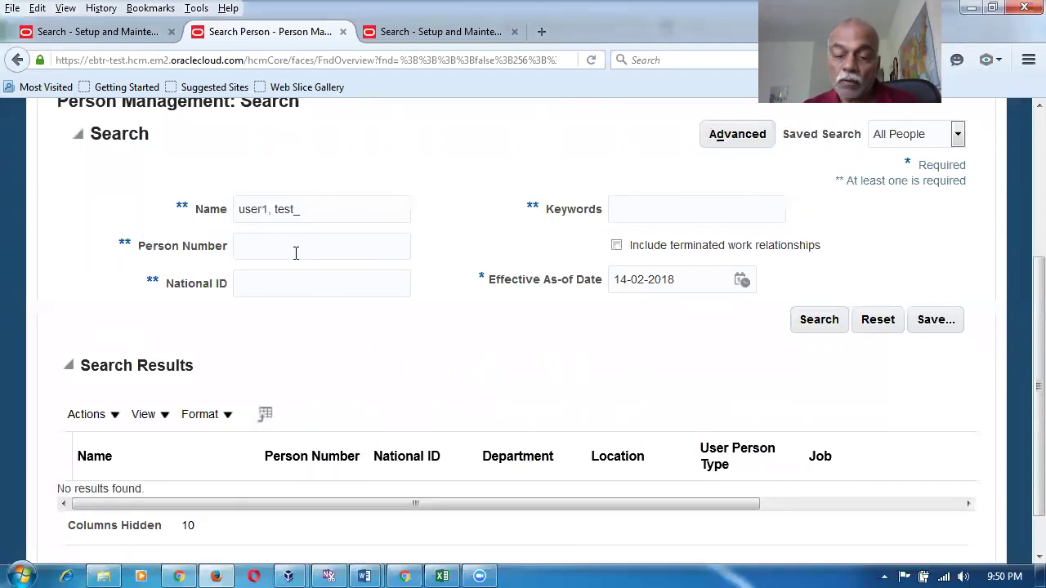
{"action": "key", "text": "Delete"}
{"action": "type", "text": "2"}
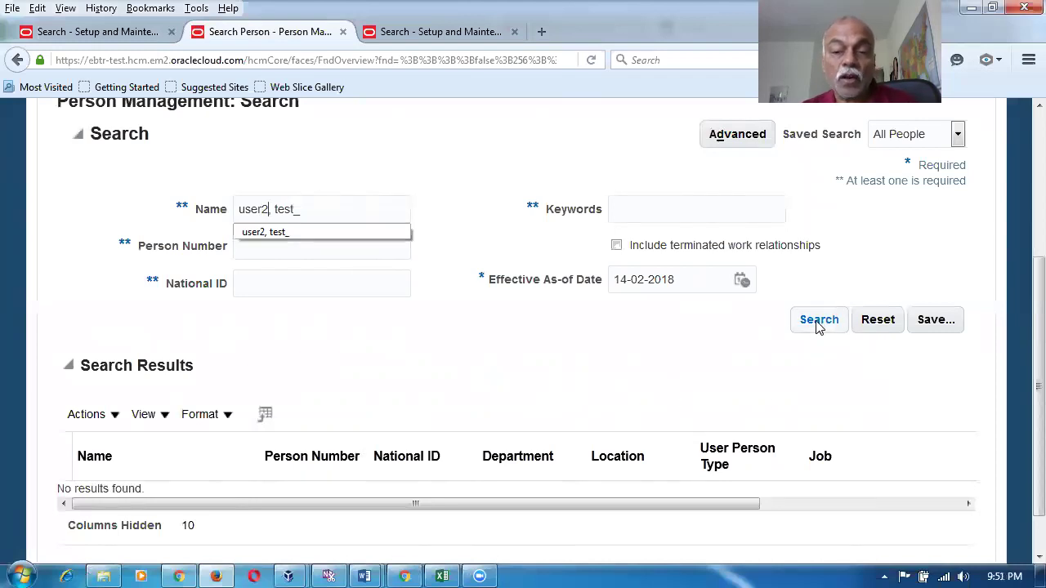
{"action": "left_click", "coordinate": [819, 322]}
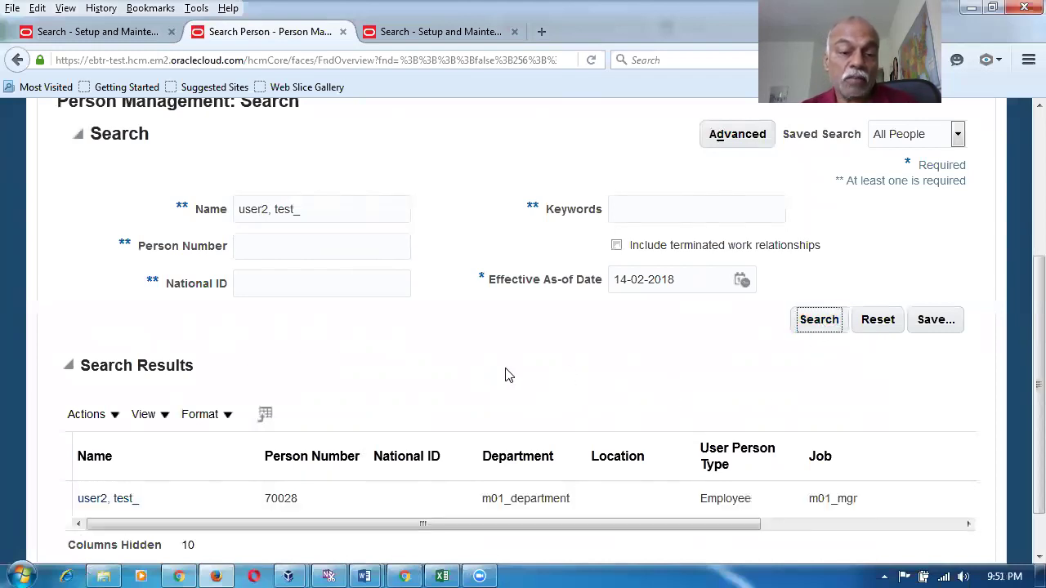
{"action": "left_click", "coordinate": [90, 502]}
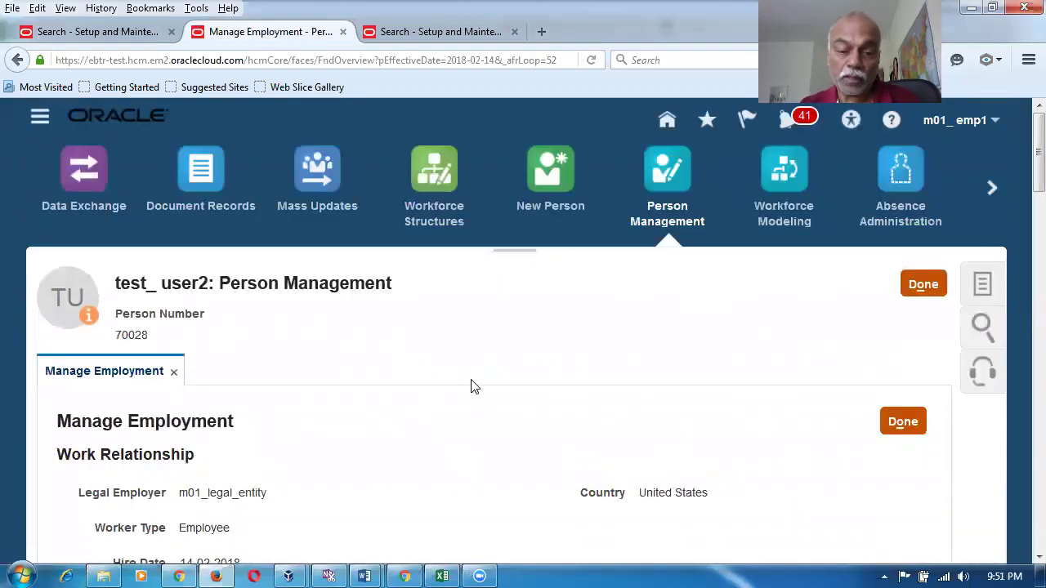
Start an Update of the m01_mgr assignment, keeping effective start date 14-02-2018.
{"action": "scroll", "coordinate": [472, 385], "scroll_direction": "down", "scroll_amount": 5}
{"action": "left_click", "coordinate": [807, 271]}
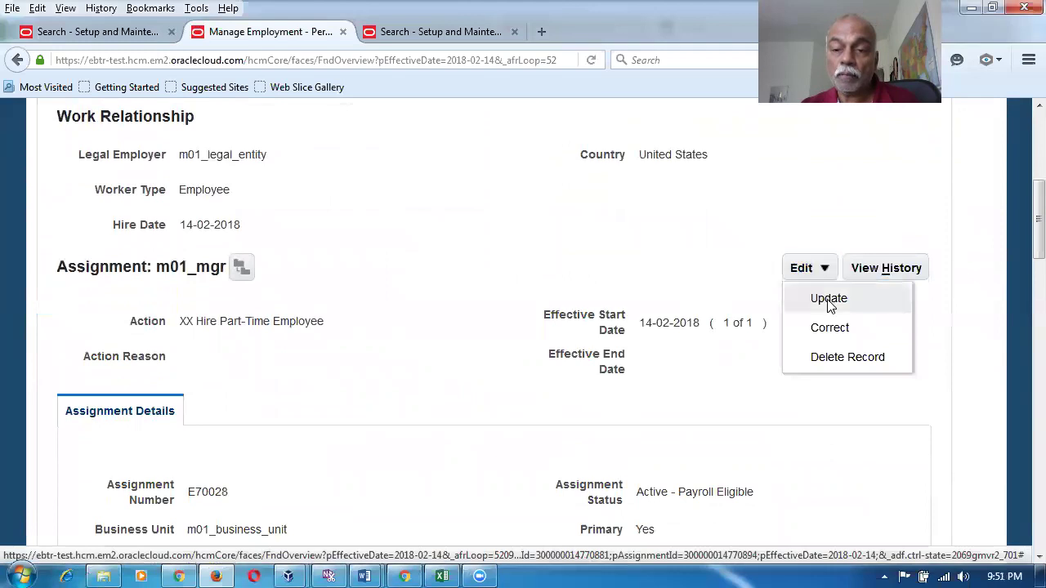
{"action": "left_click", "coordinate": [830, 303]}
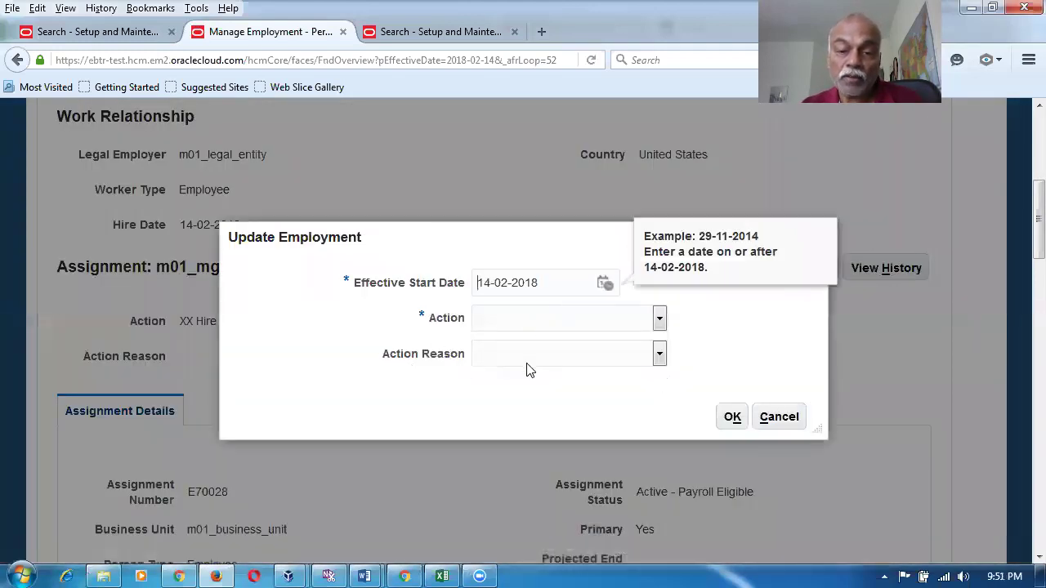
{"action": "left_click", "coordinate": [733, 418]}
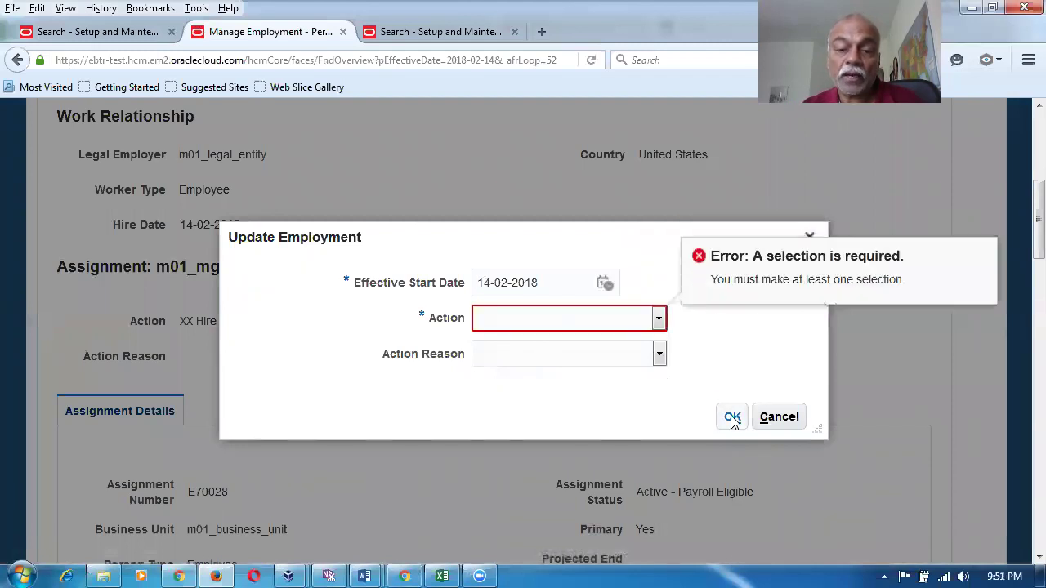
Set the update's action to Manager Change and confirm the dialog.
{"action": "left_click", "coordinate": [614, 321]}
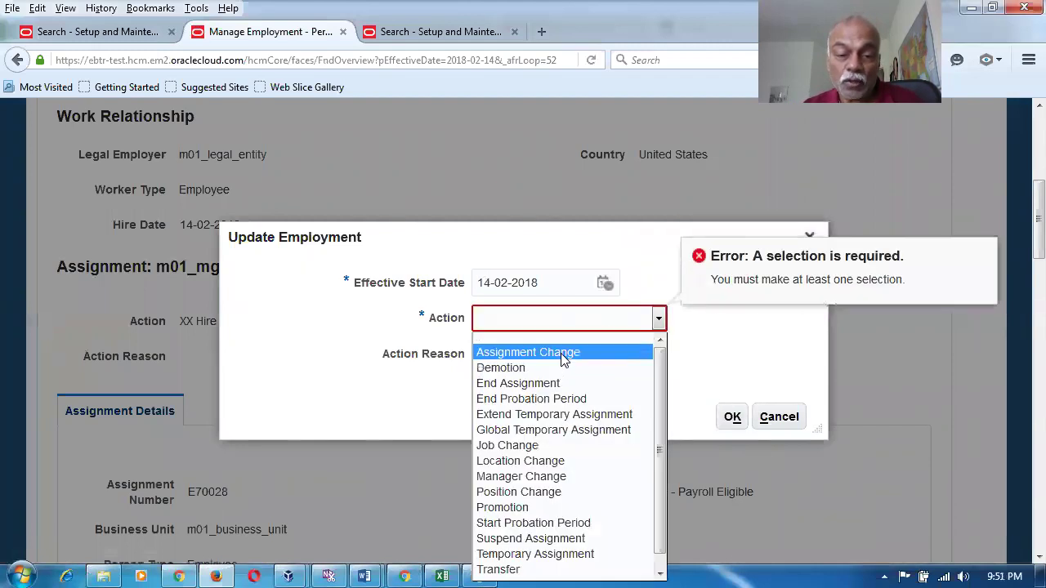
{"action": "left_click", "coordinate": [562, 352]}
{"action": "left_click", "coordinate": [603, 317]}
{"action": "left_click", "coordinate": [603, 318]}
{"action": "left_click", "coordinate": [604, 323]}
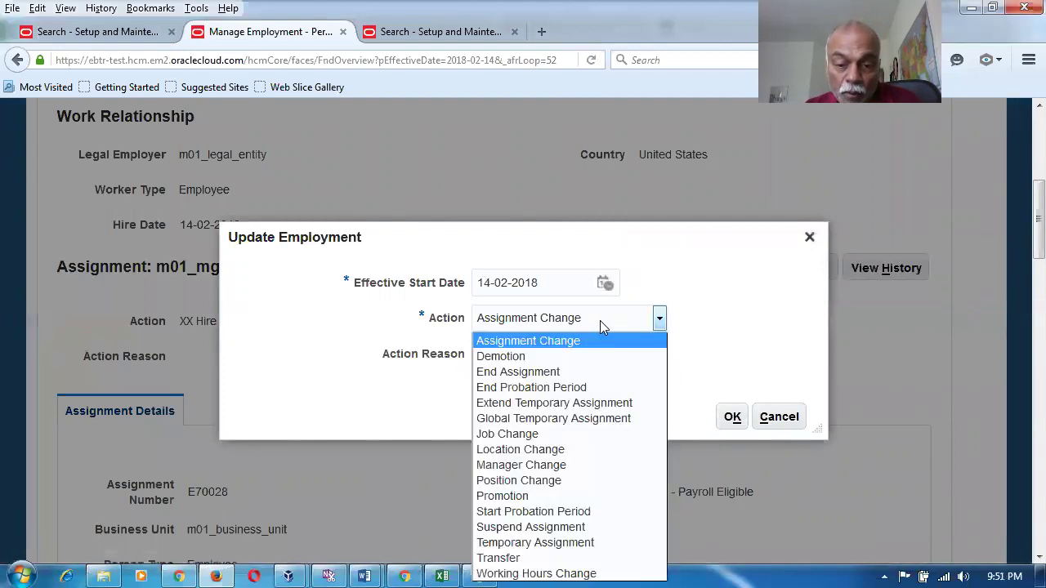
{"action": "left_click", "coordinate": [532, 465]}
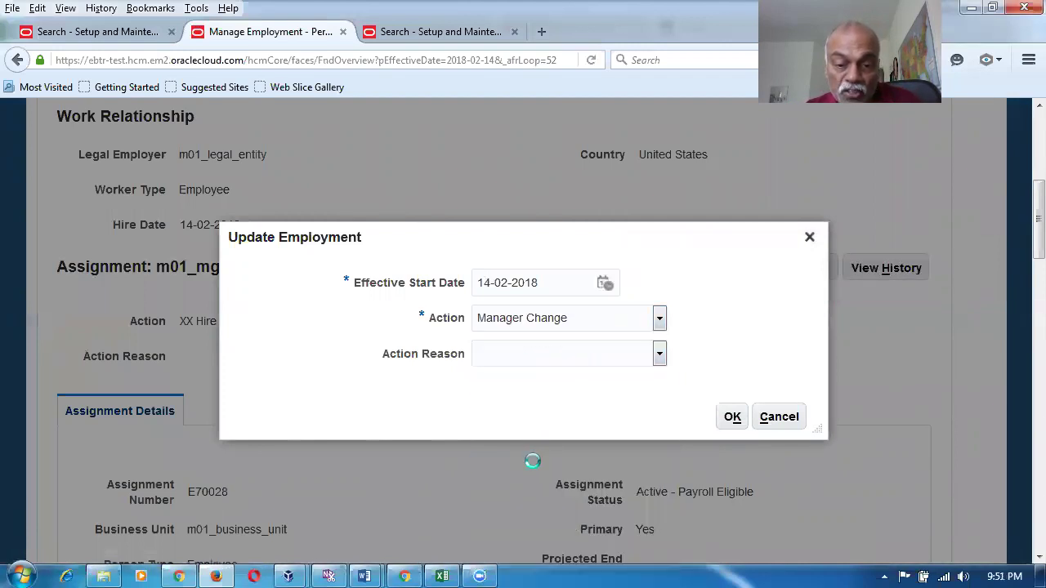
{"action": "left_click", "coordinate": [730, 420]}
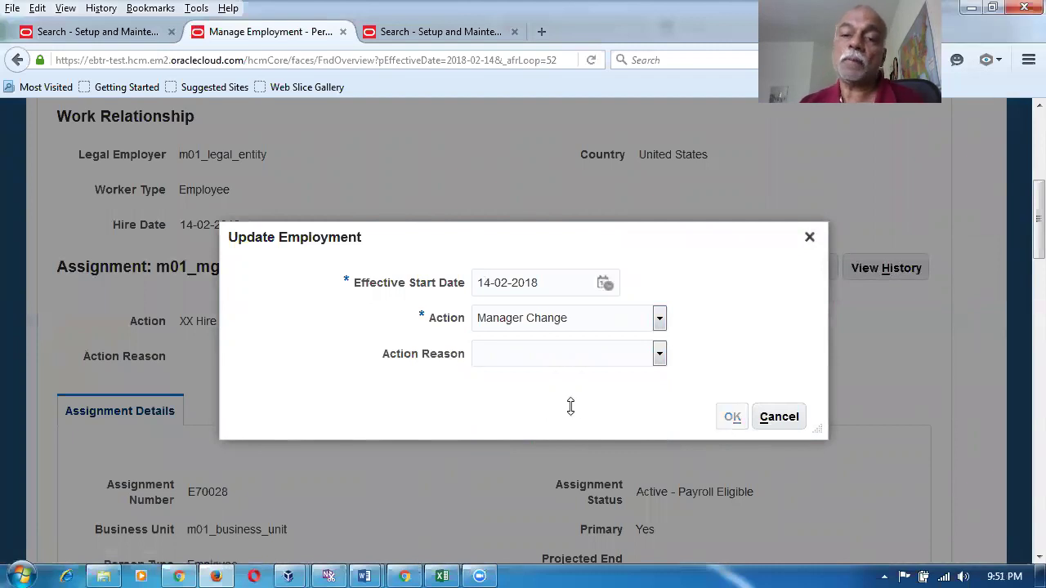
Add a Manager Details row naming emp1 with type Line manager.
{"action": "scroll", "coordinate": [327, 408], "scroll_direction": "down", "scroll_amount": 7}
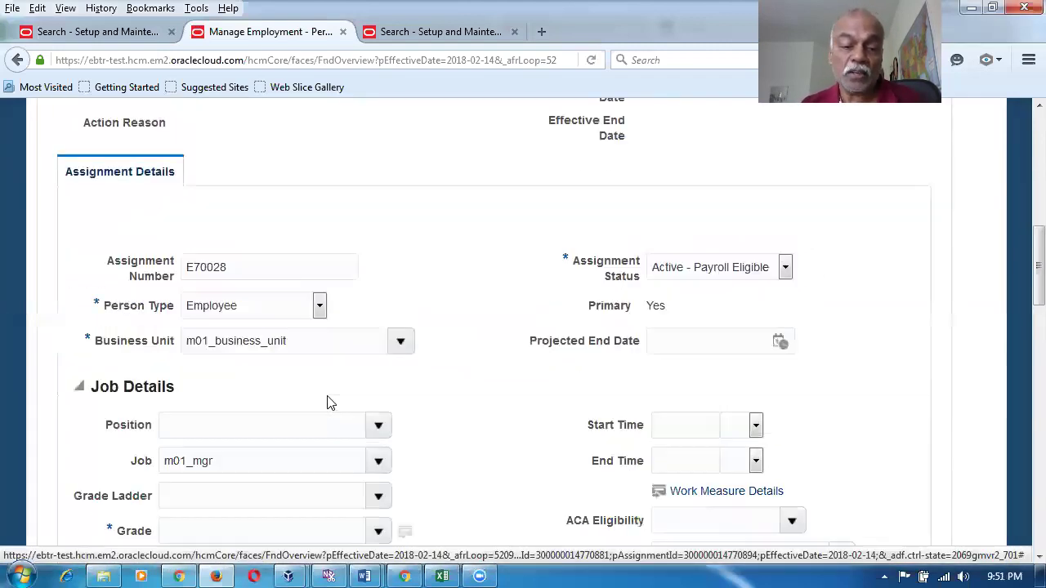
{"action": "scroll", "coordinate": [330, 405], "scroll_direction": "down", "scroll_amount": 7}
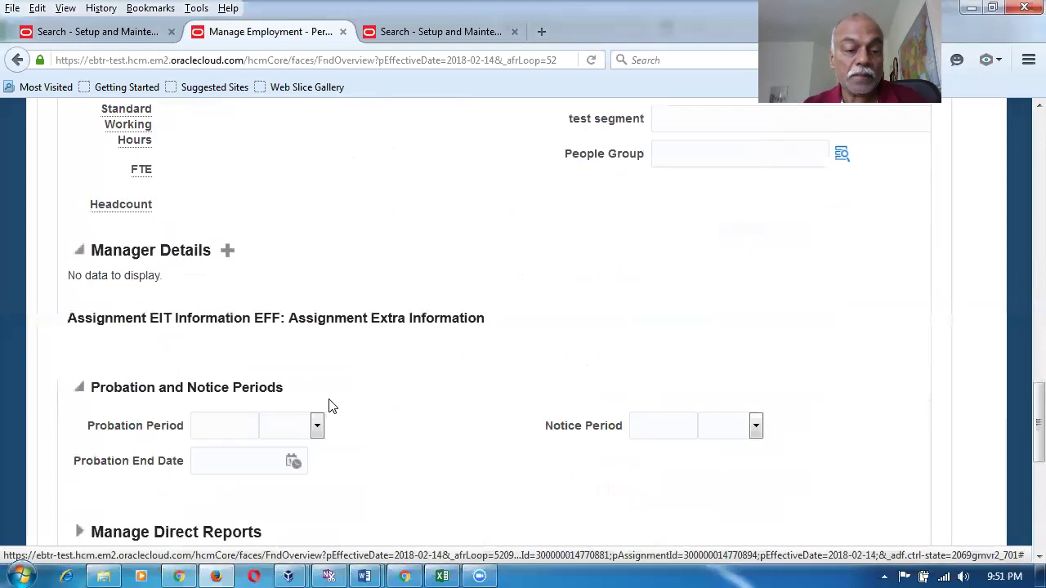
{"action": "scroll", "coordinate": [294, 335], "scroll_direction": "up", "scroll_amount": 2}
{"action": "left_click", "coordinate": [227, 366]}
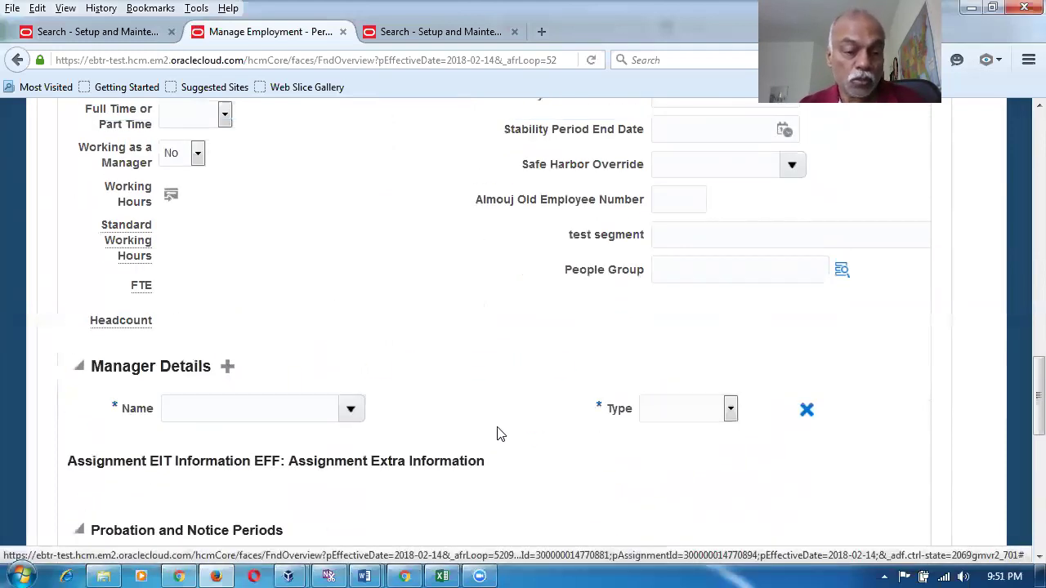
{"action": "left_click", "coordinate": [279, 407]}
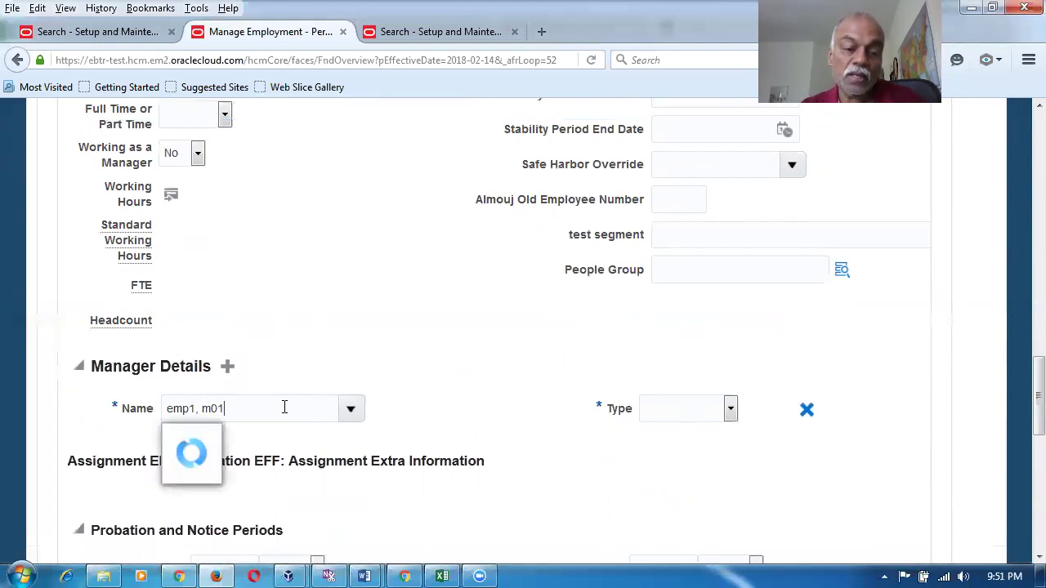
{"action": "left_click", "coordinate": [292, 442]}
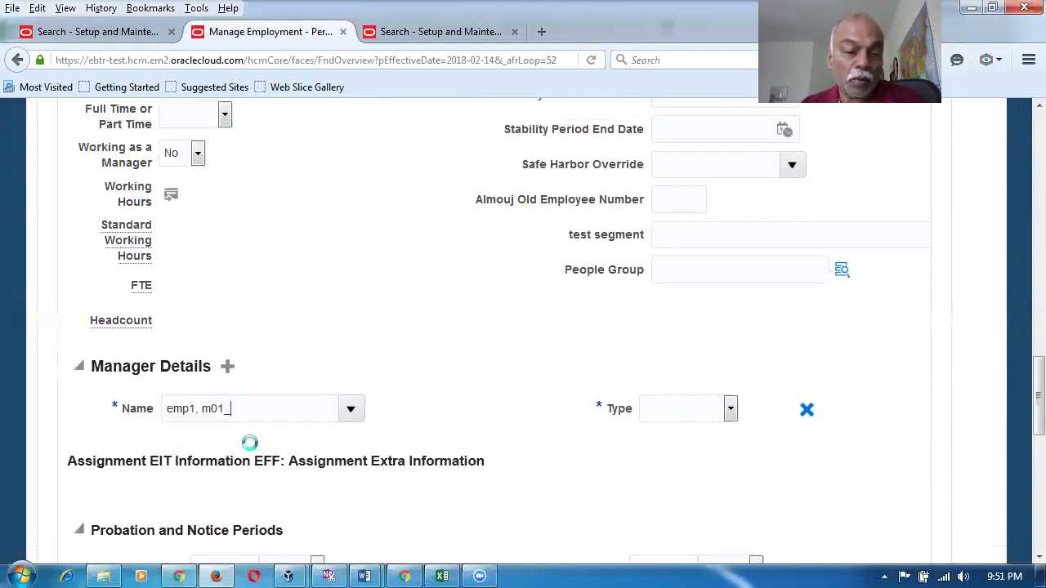
{"action": "left_click", "coordinate": [727, 412]}
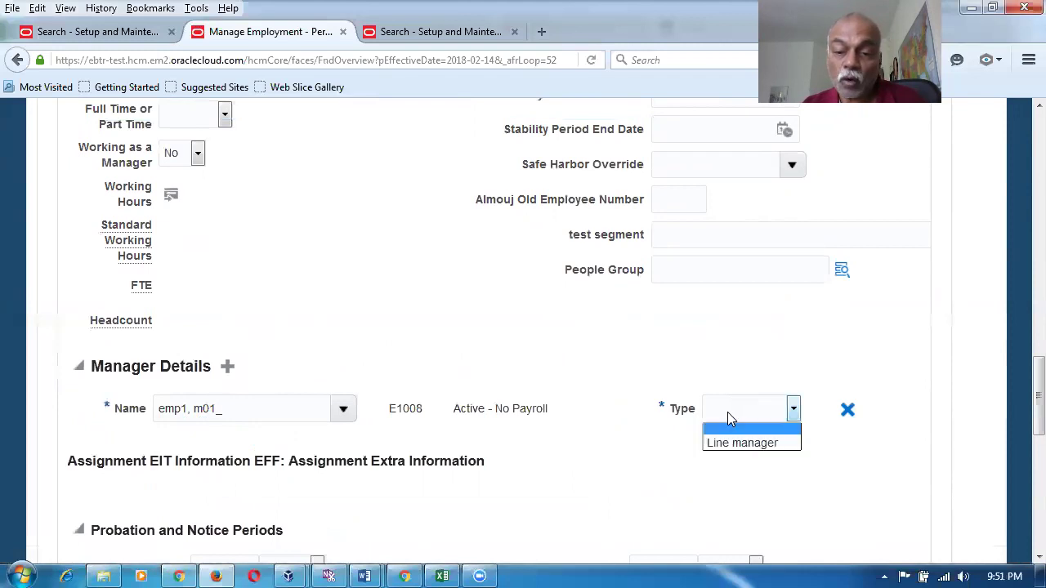
{"action": "left_click", "coordinate": [744, 443]}
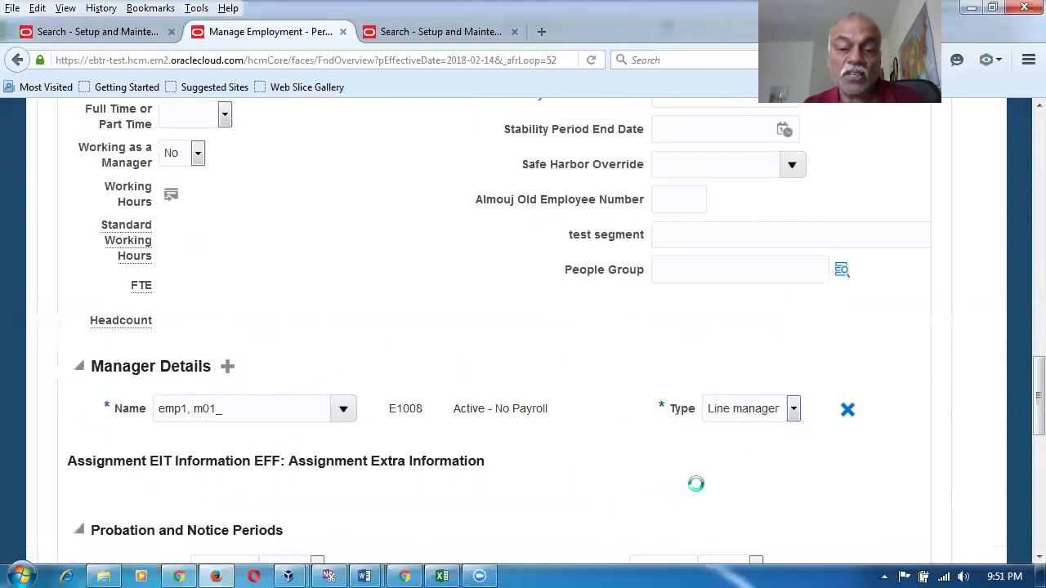
{"action": "scroll", "coordinate": [693, 491], "scroll_direction": "up", "scroll_amount": 15}
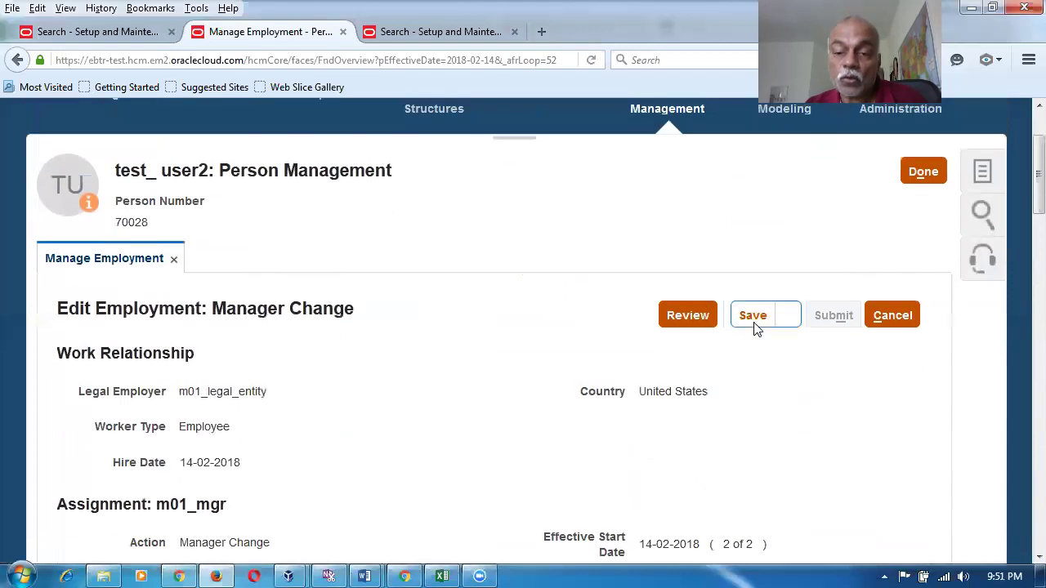
Save the Manager Change edits, acknowledge the confirmation, and finish with Done.
{"action": "left_click", "coordinate": [755, 322]}
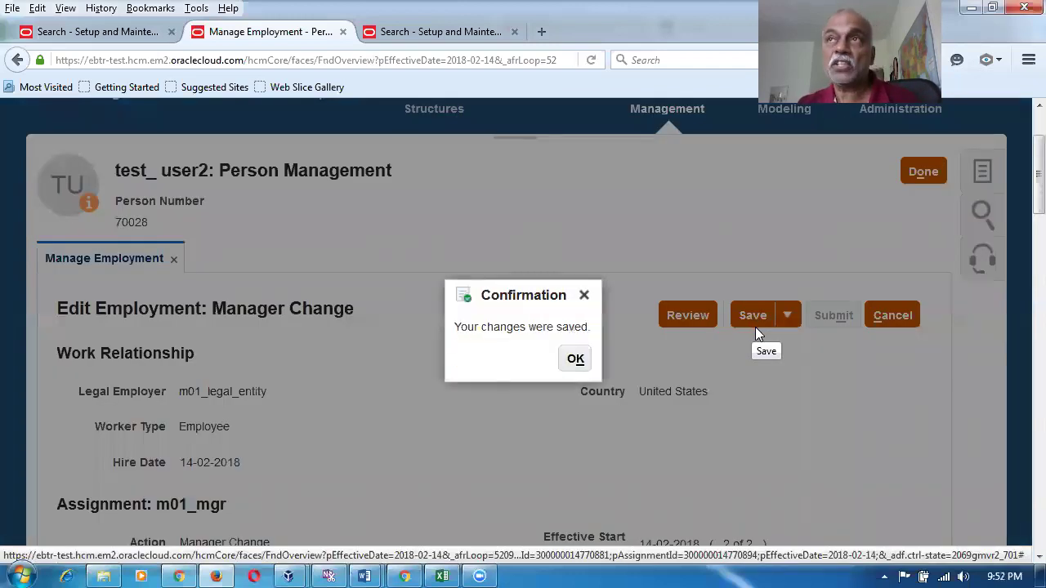
{"action": "left_click", "coordinate": [575, 360]}
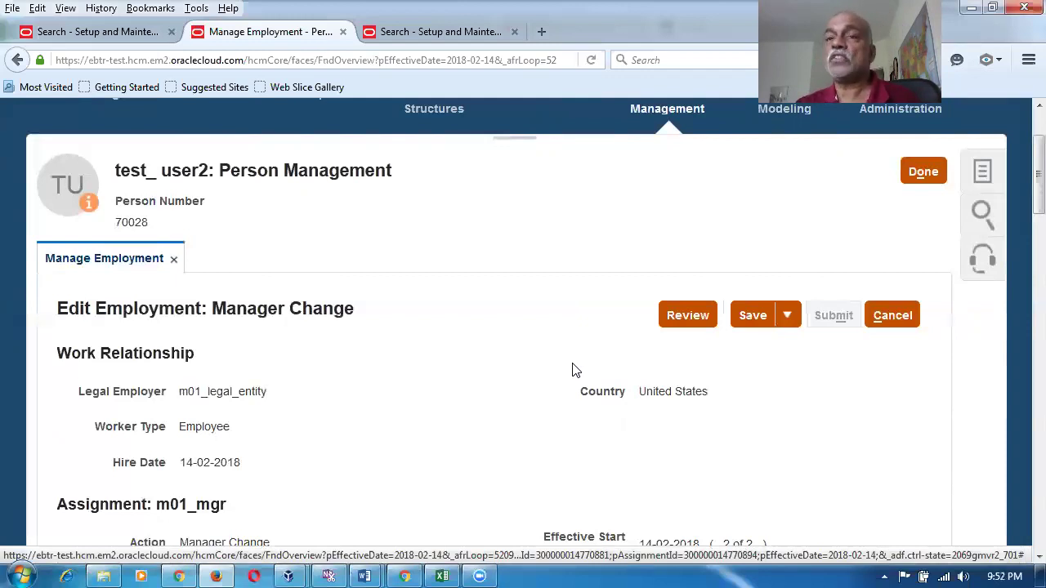
{"action": "left_click", "coordinate": [924, 172]}
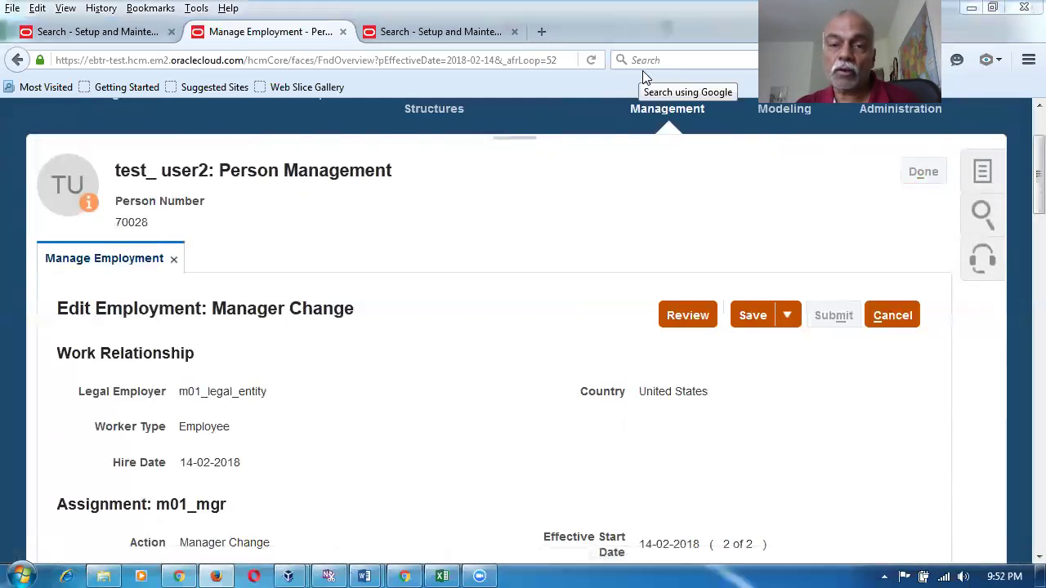